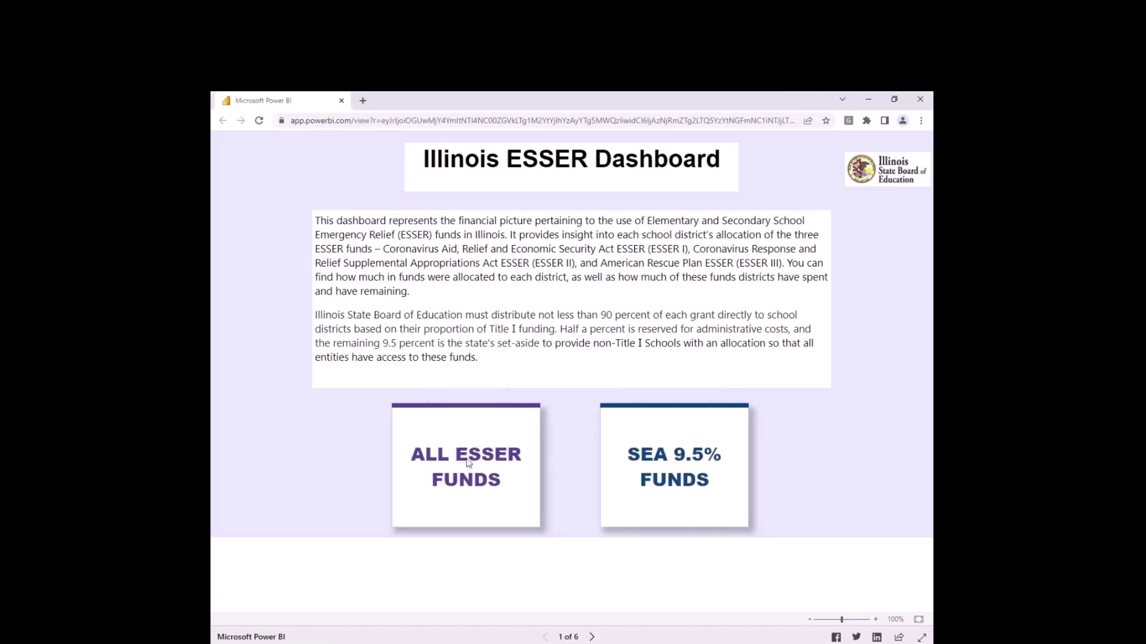
- Preview the All ESSER Funds and SEA 9.5% Funds summaries, returning to the dashboard's navigation page after each
click(469, 462)
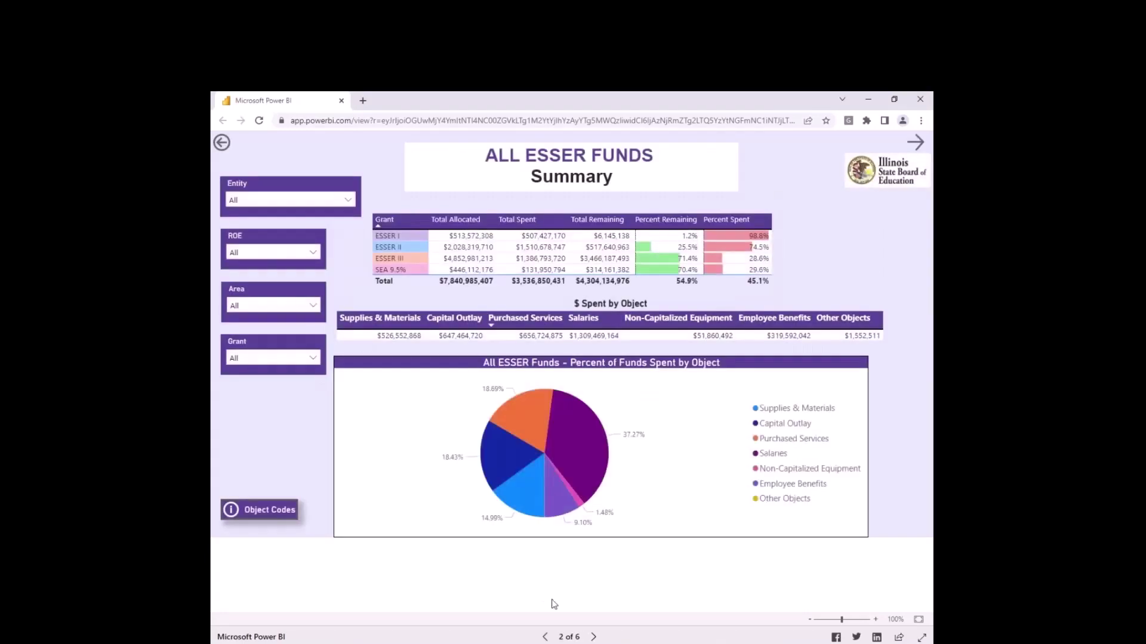
click(544, 637)
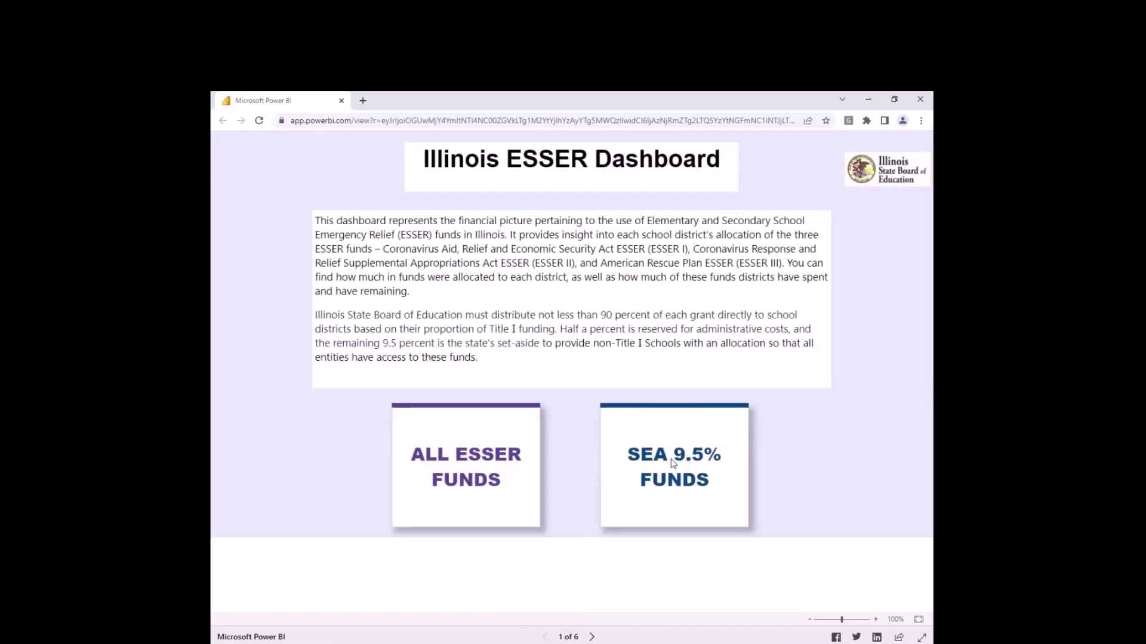
click(673, 488)
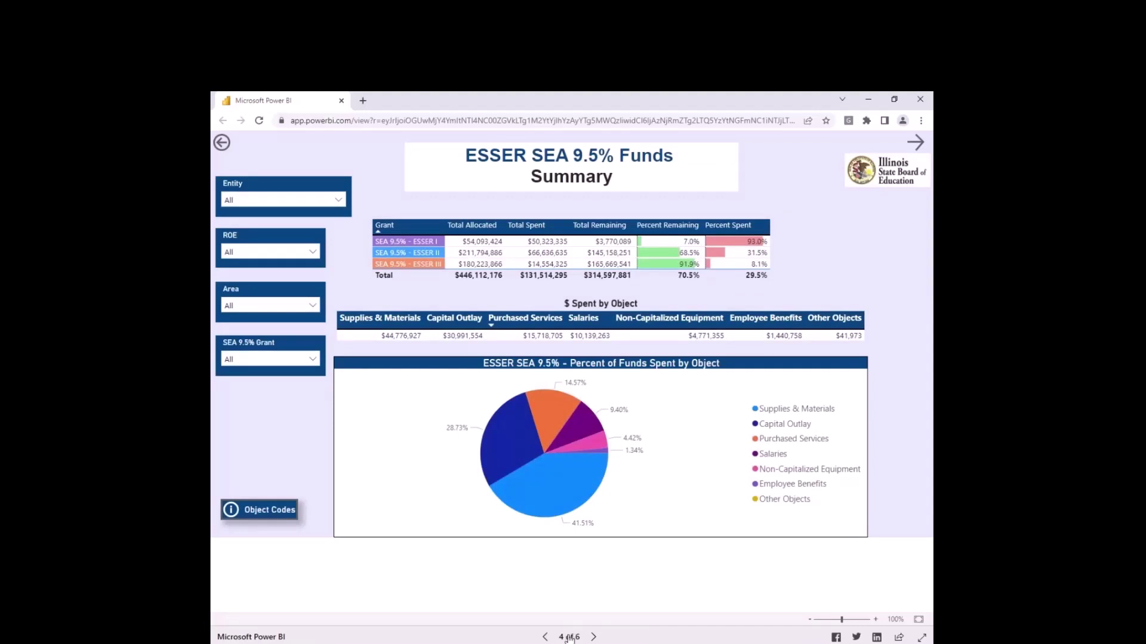
click(569, 638)
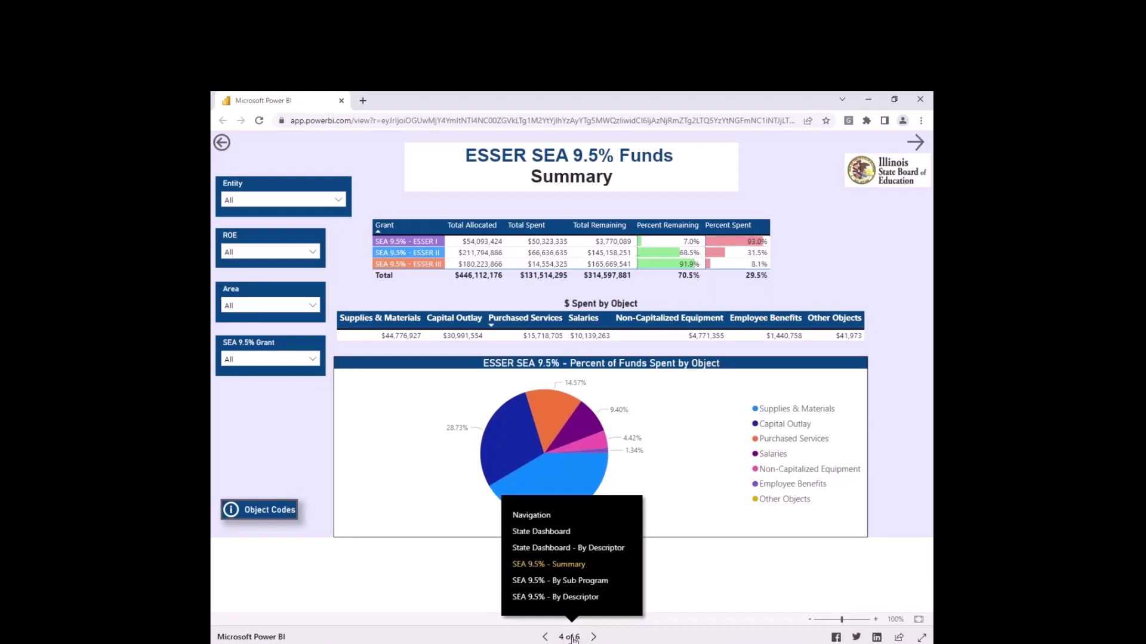
click(540, 530)
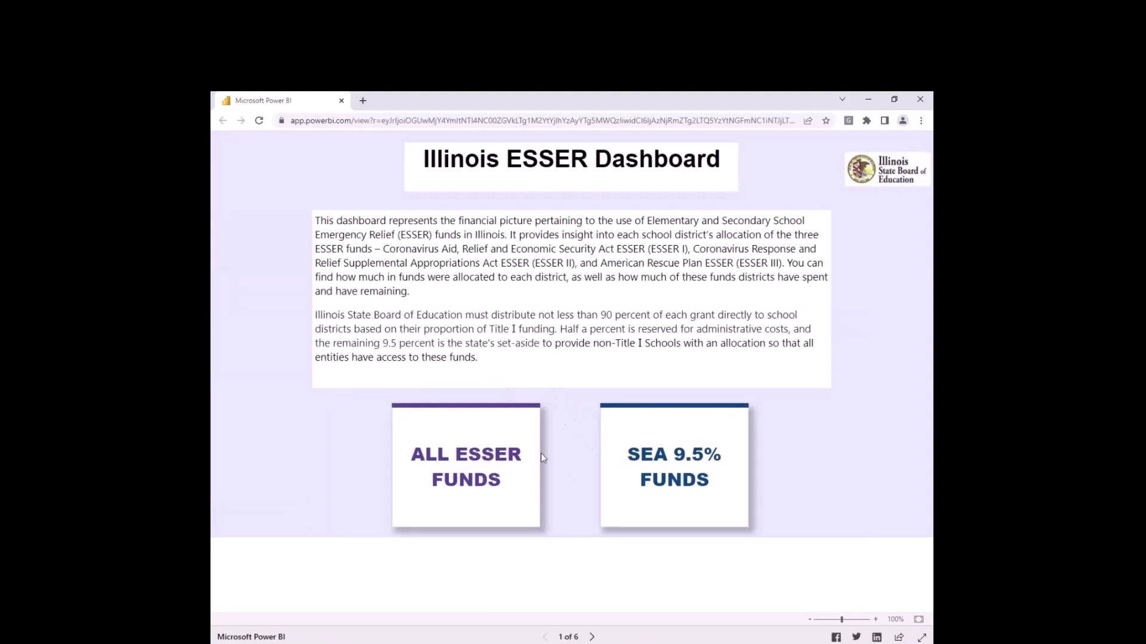
- Open the All ESSER Funds summary, look at the page that follows it, and return to the summary
click(478, 480)
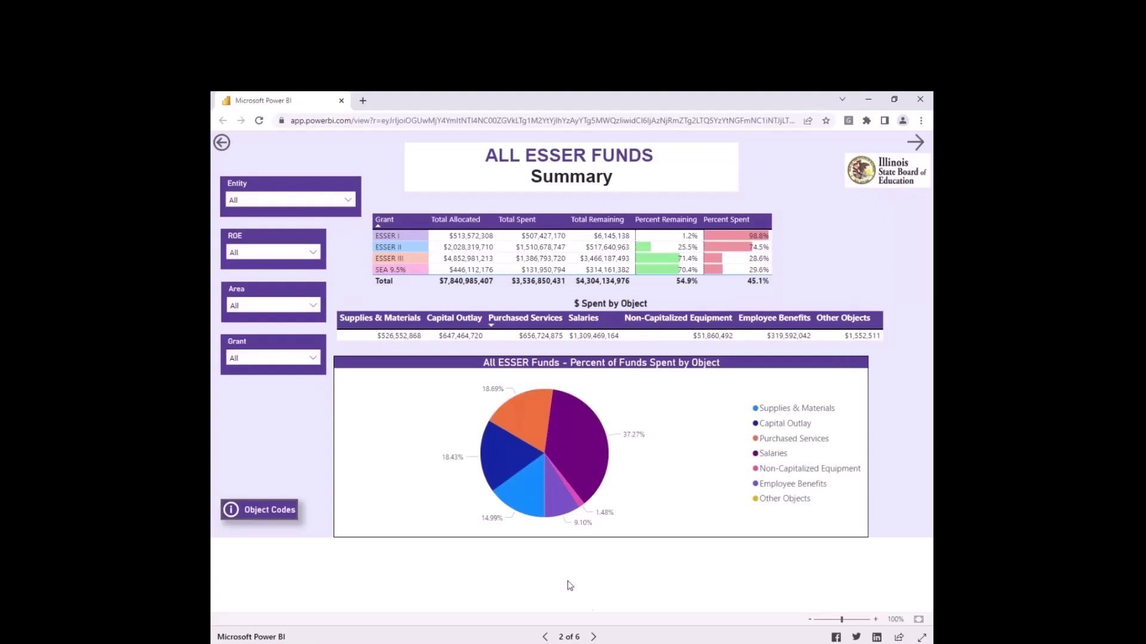
click(591, 637)
click(545, 637)
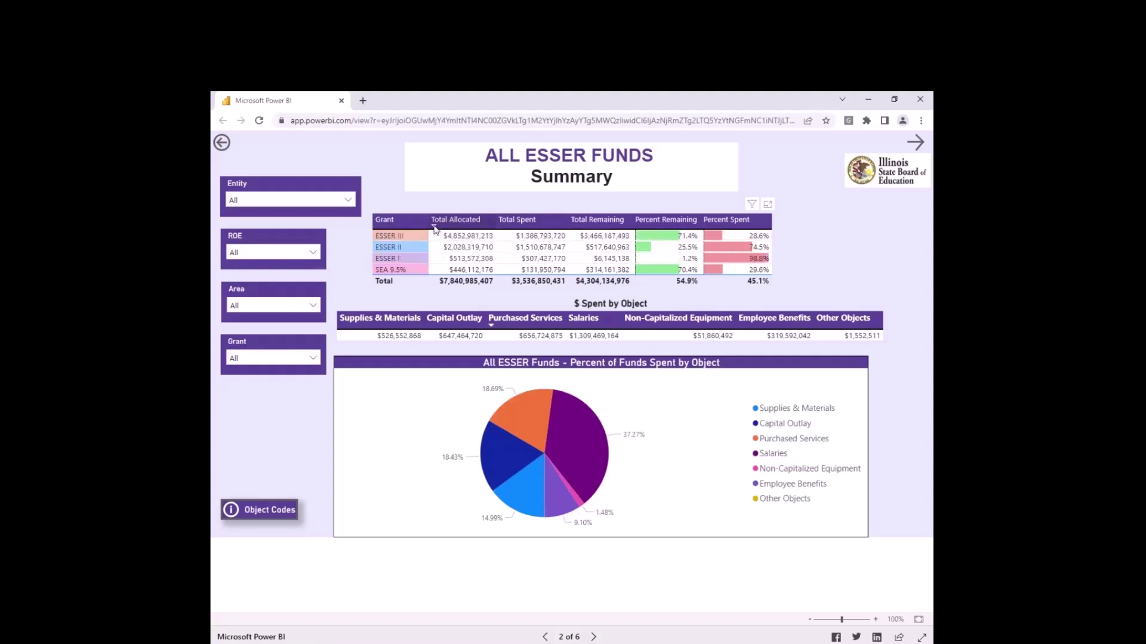
- Sort the grant summary table by Total Allocated and restore its sorting by Grant
click(445, 221)
click(379, 228)
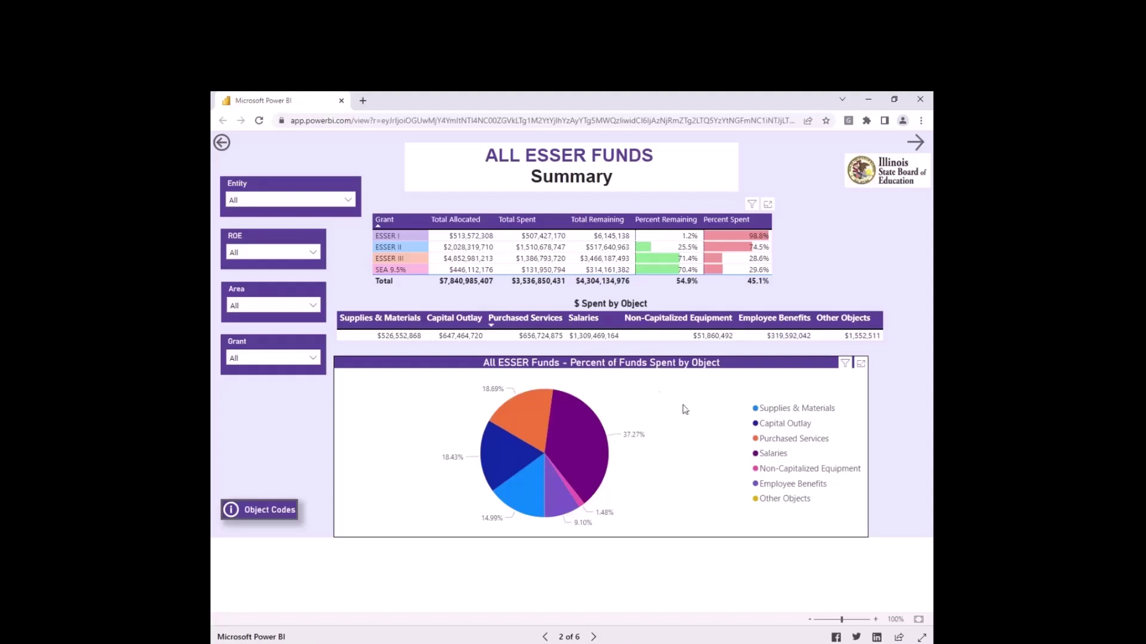
mouse_move(520, 406)
- Filter the summary to the entity Abingdon-Avon CUSD 276 and inspect the Purchased Services slice of the pie chart
click(349, 201)
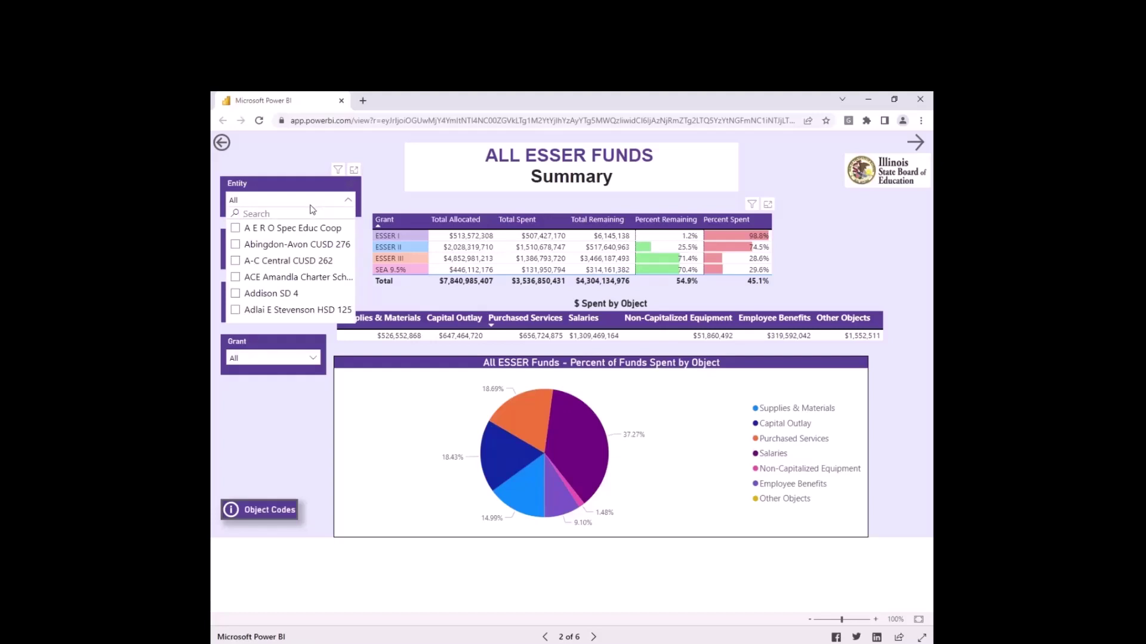
click(235, 247)
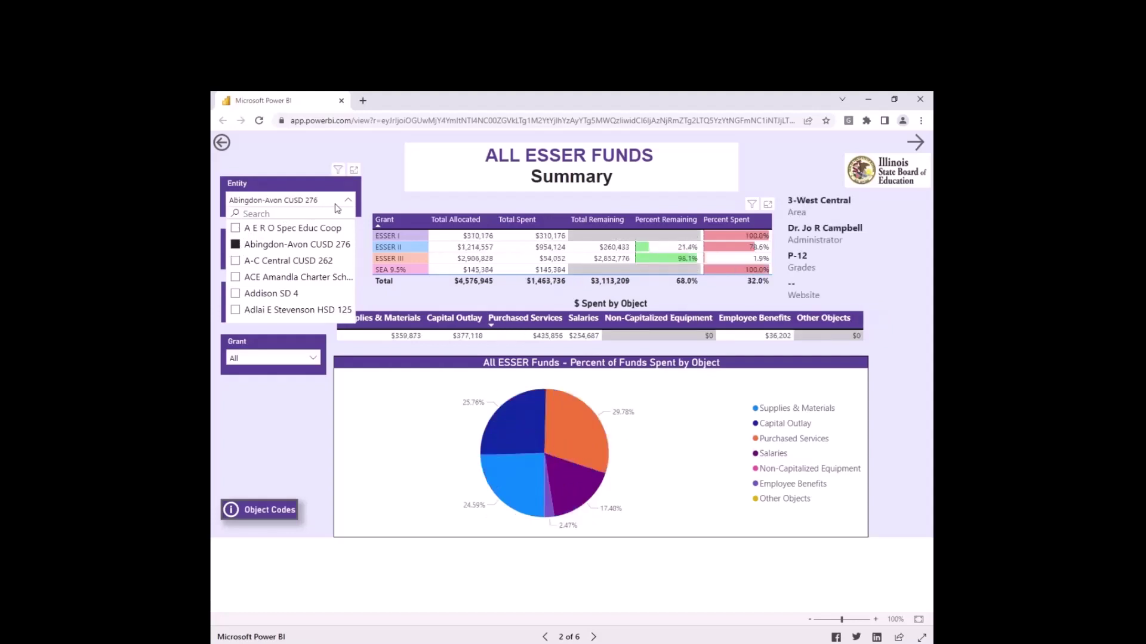
click(350, 203)
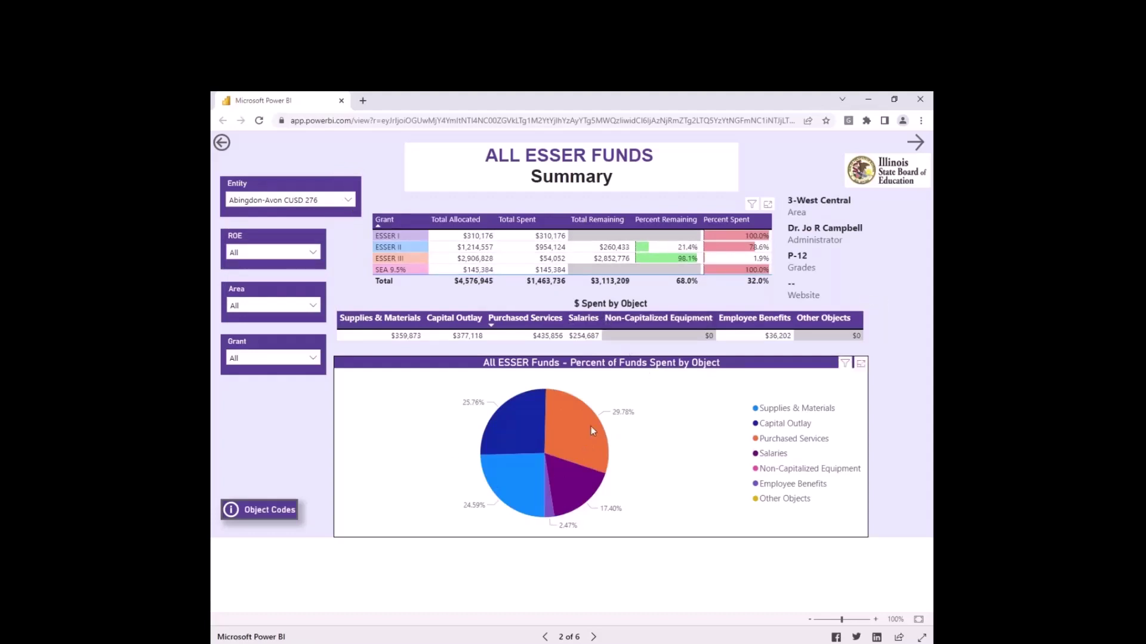
mouse_move(581, 429)
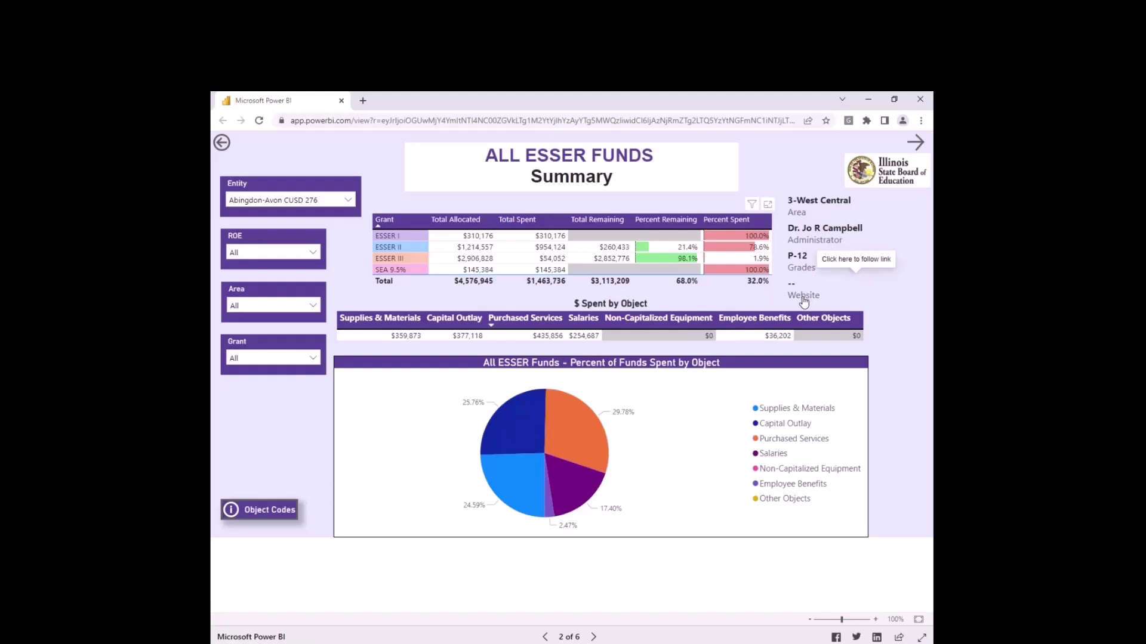
- Clear the Abingdon-Avon CUSD 276 selection, and try a search for "spring" in the entity list before emptying the search
click(348, 202)
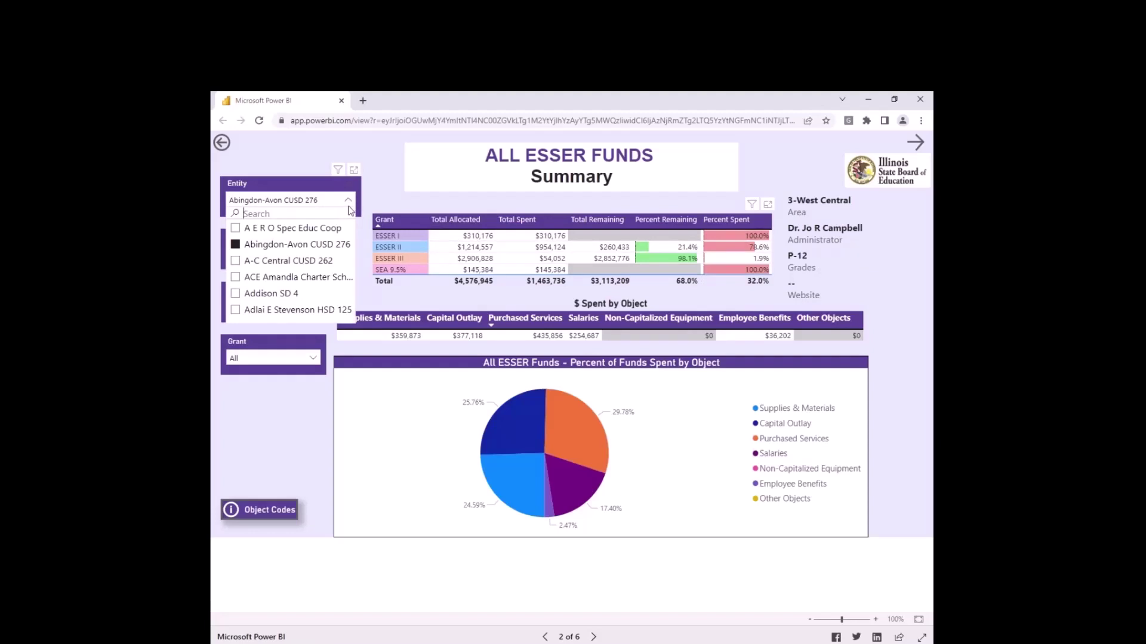
click(236, 246)
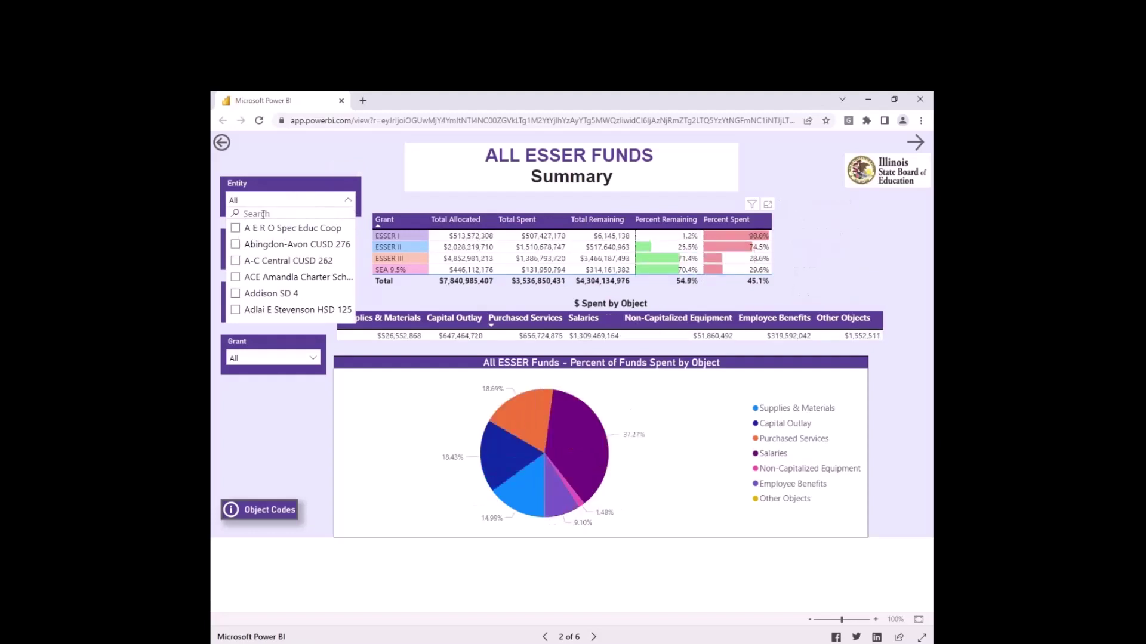
click(263, 214)
text(spr)
text(ng)
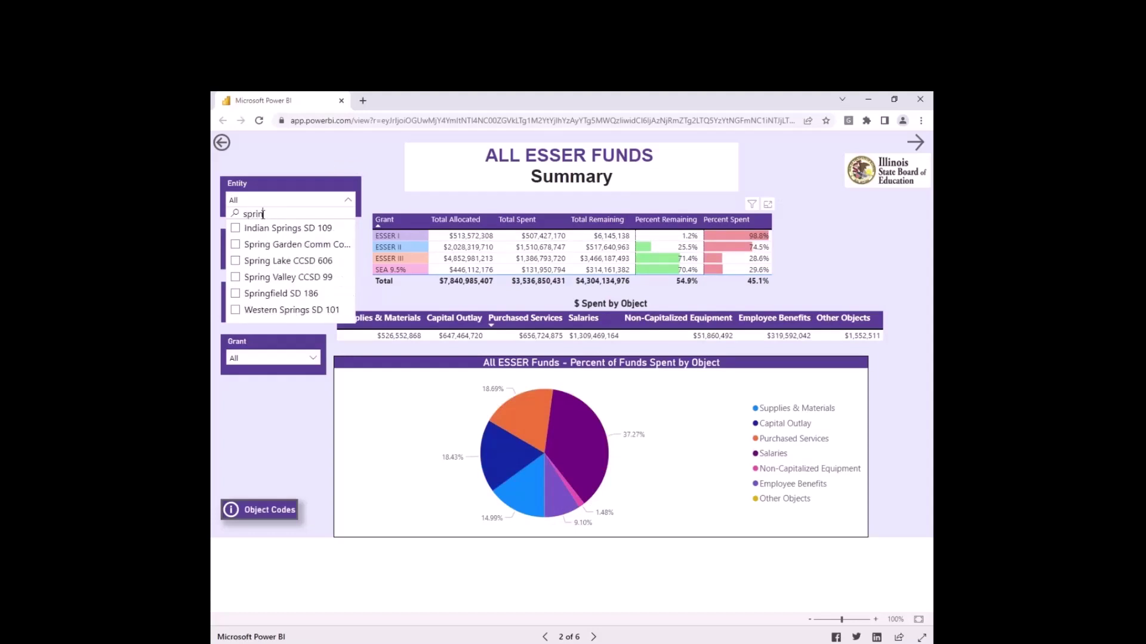
key(BackSpace)
key(BackSpace)
key(BackSpace)
key(BackSpace)
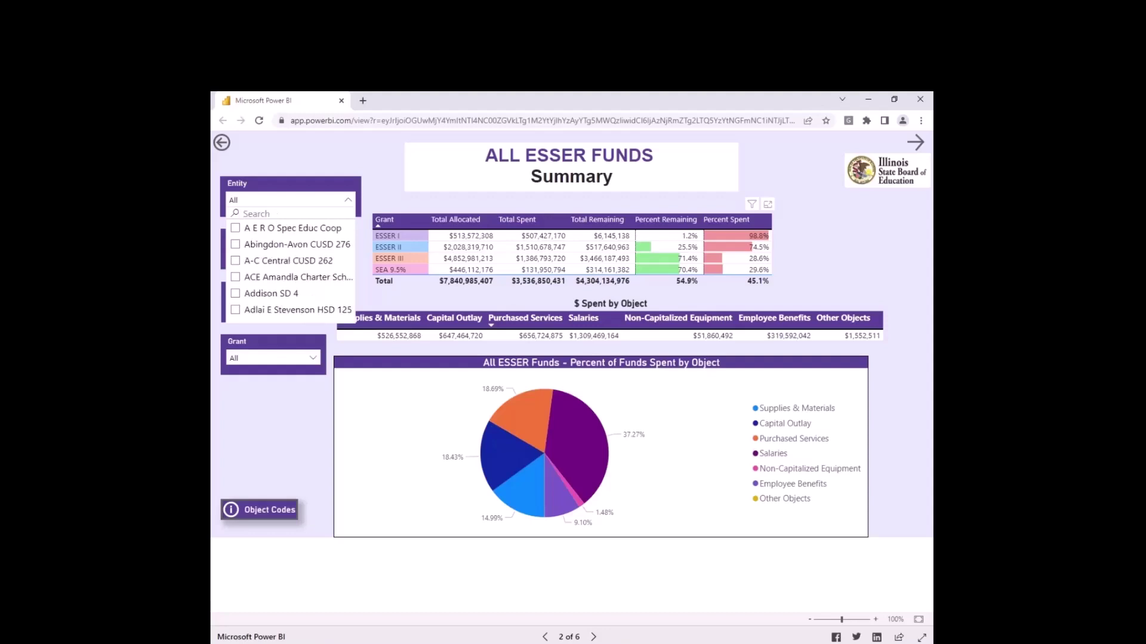
click(349, 201)
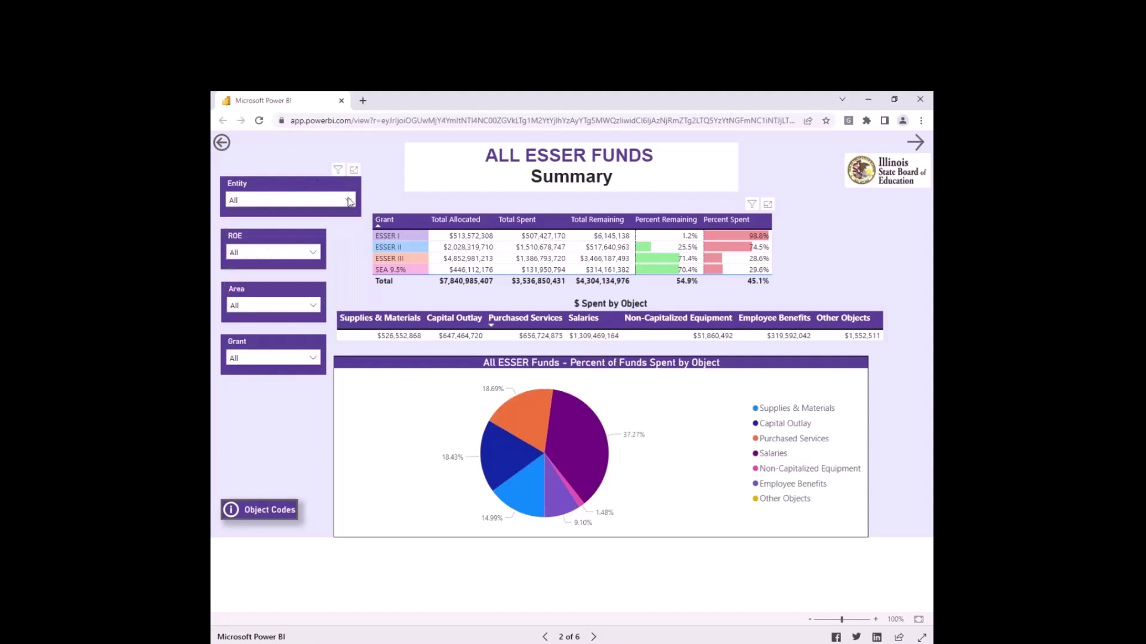
- Browse the ROE list, search it for "sanga" to filter by Sangamon/Menard, and inspect the Salaries slice of the pie chart
click(313, 254)
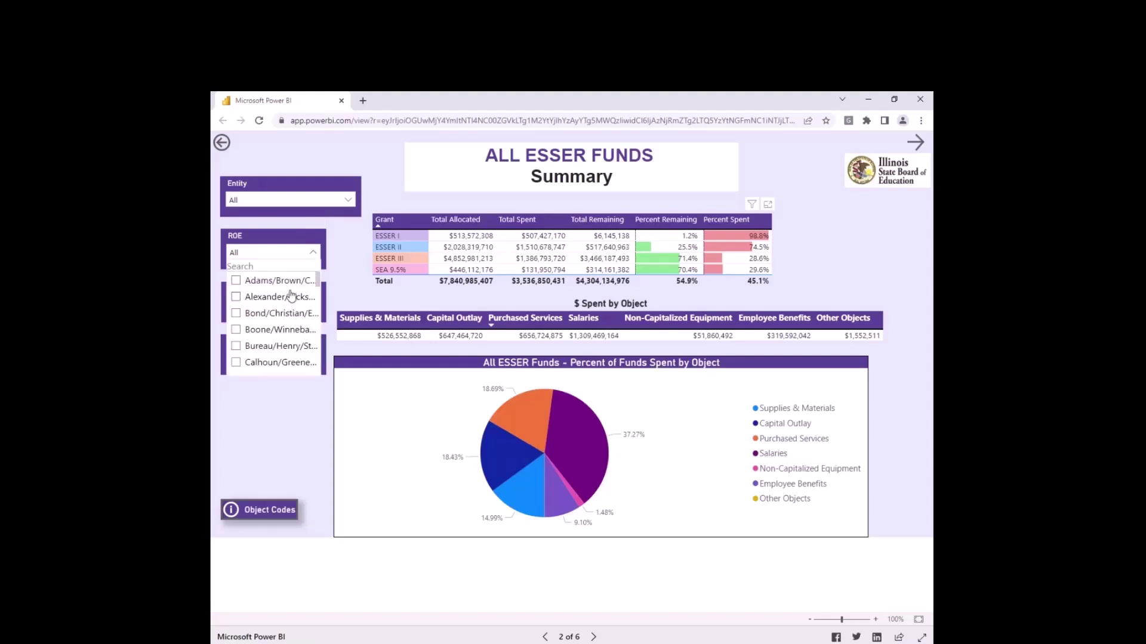
scroll(291, 296, down, 3)
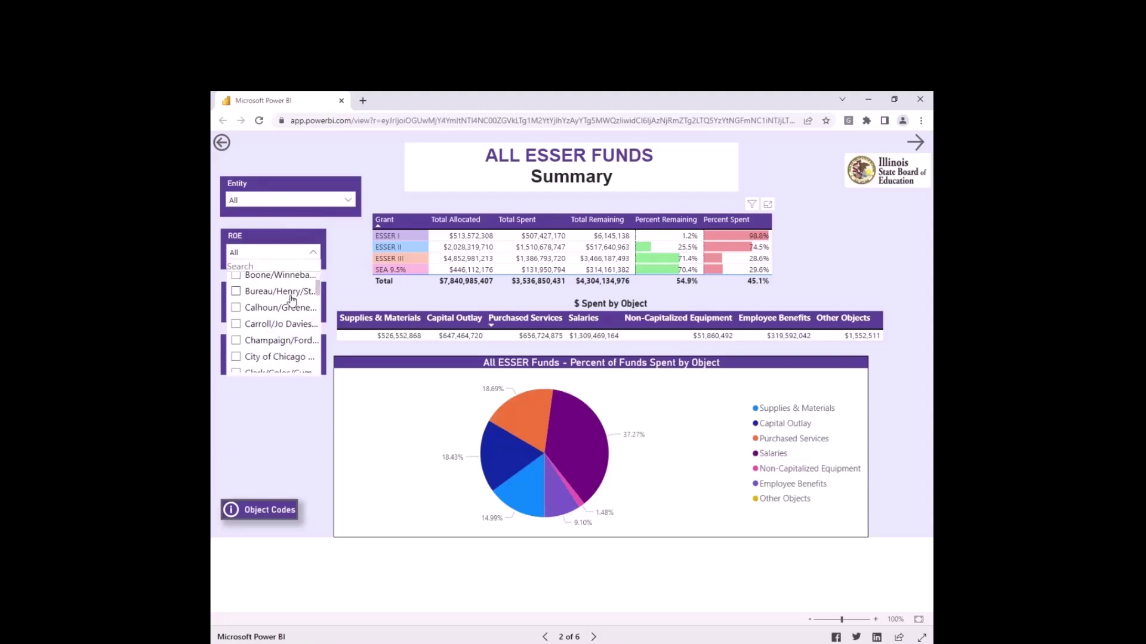
scroll(292, 300, down, 4)
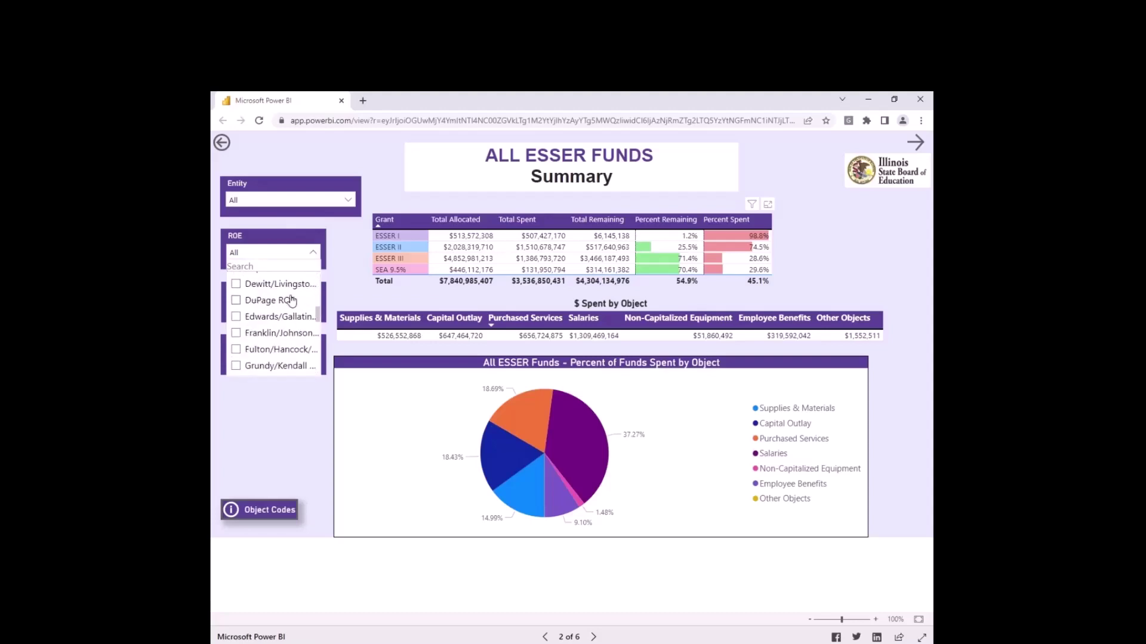
scroll(291, 301, down, 2)
scroll(291, 300, down, 8)
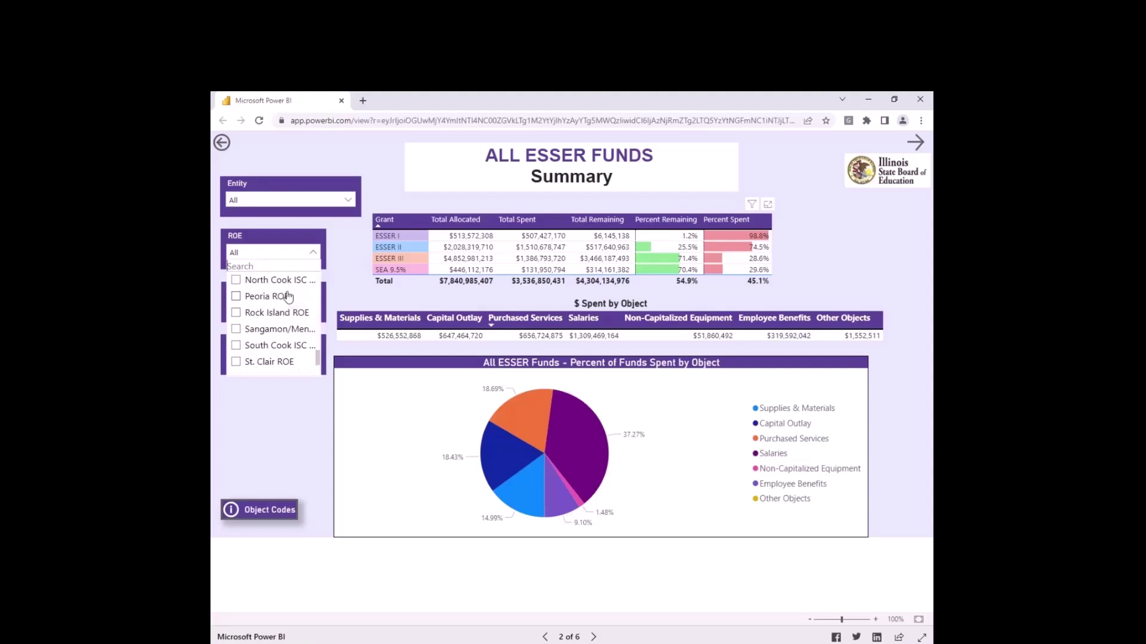
scroll(275, 280, up, 15)
click(273, 266)
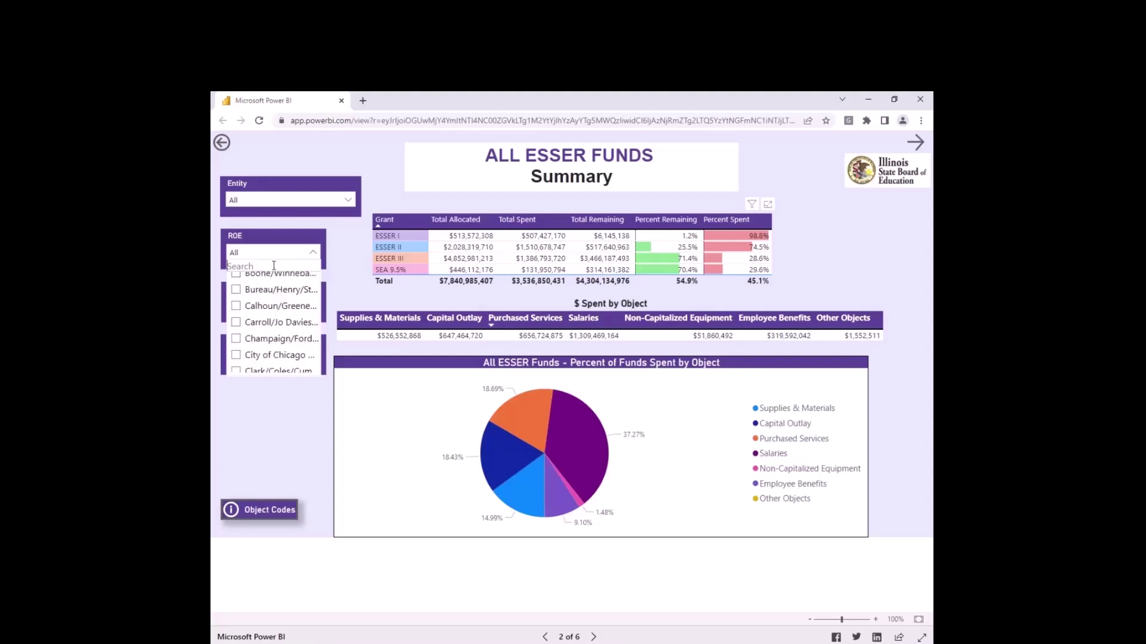
text(sanga)
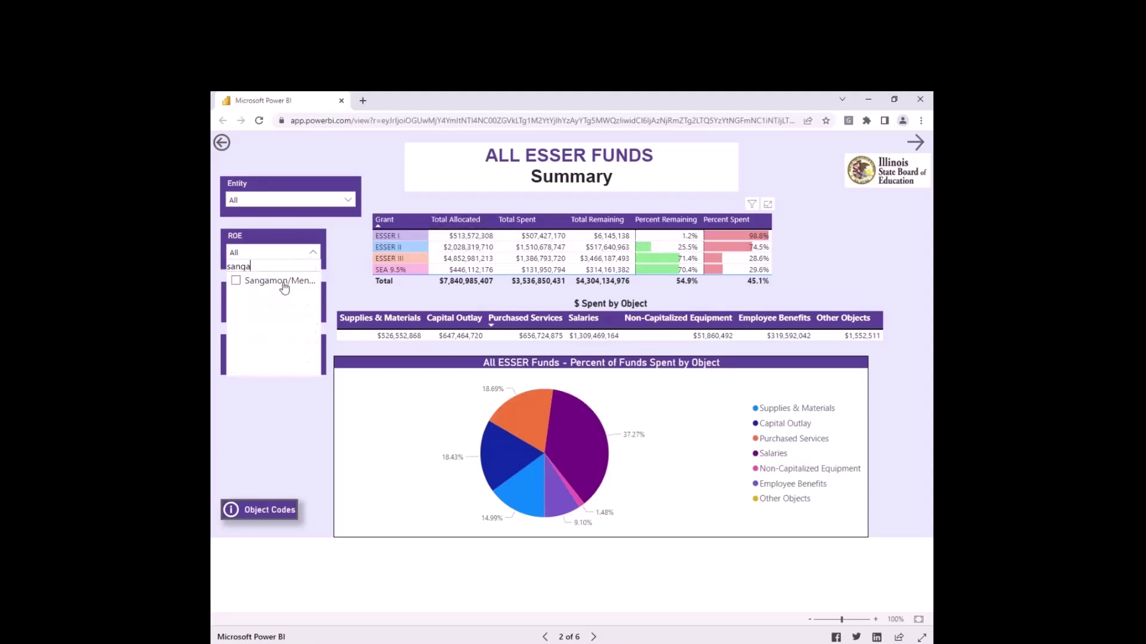
click(241, 284)
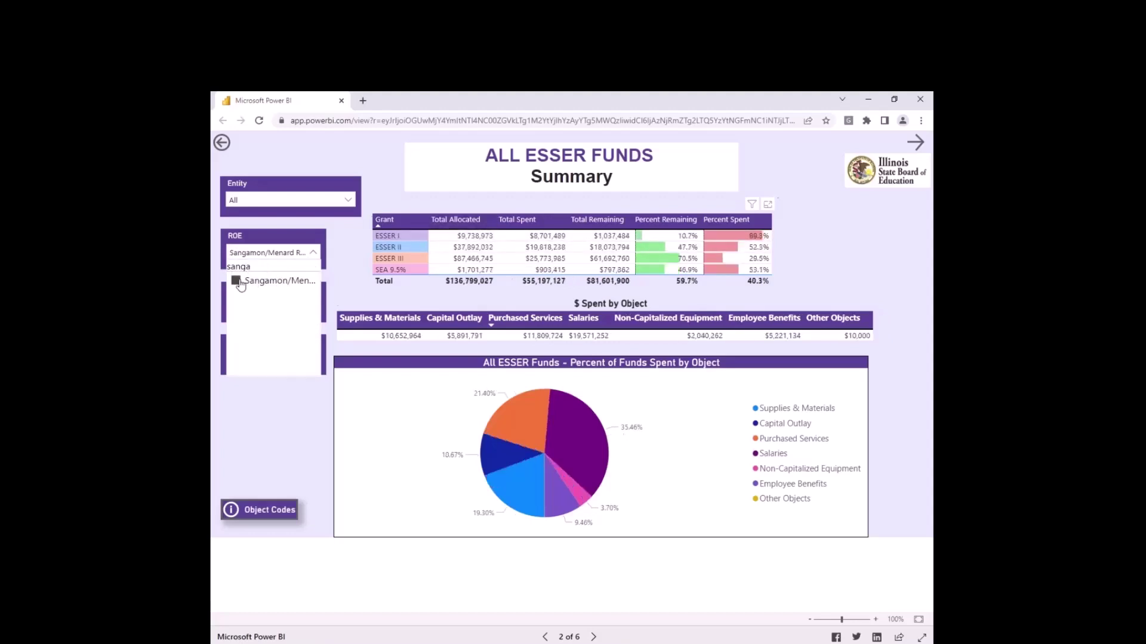
click(313, 254)
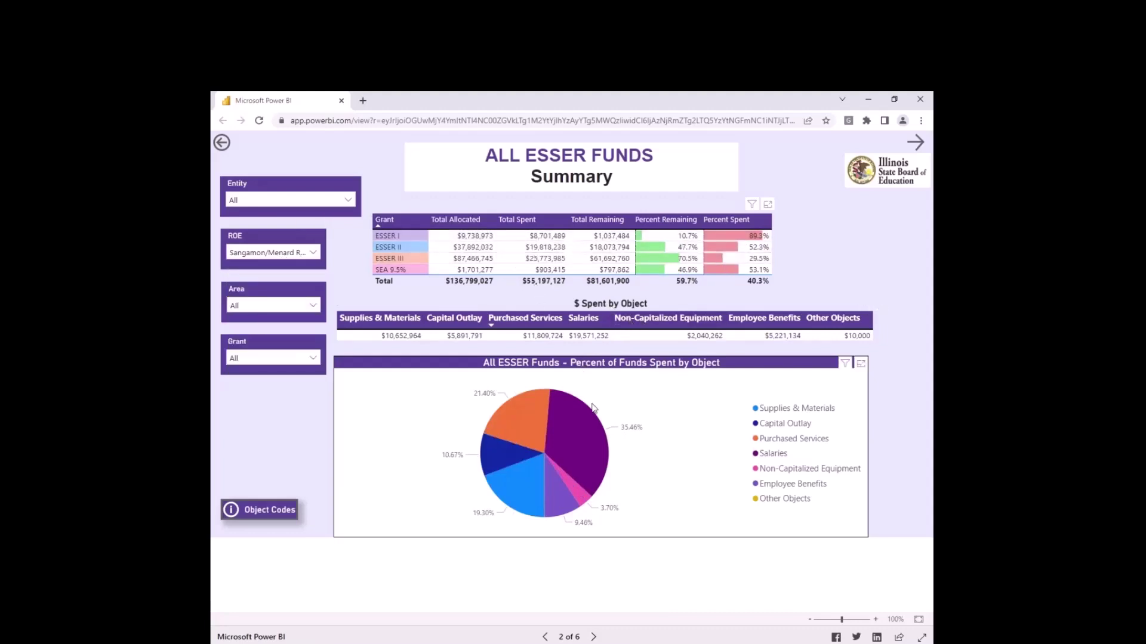
mouse_move(588, 418)
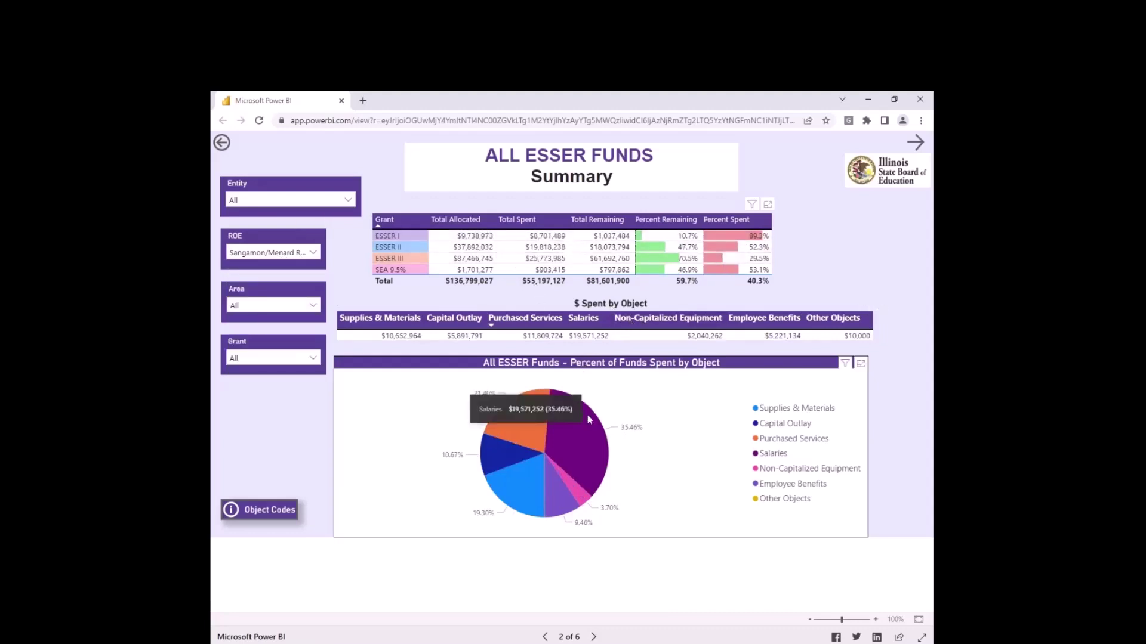
- Remove the Sangamon/Menard selection so the ROE filter covers all regions
click(315, 255)
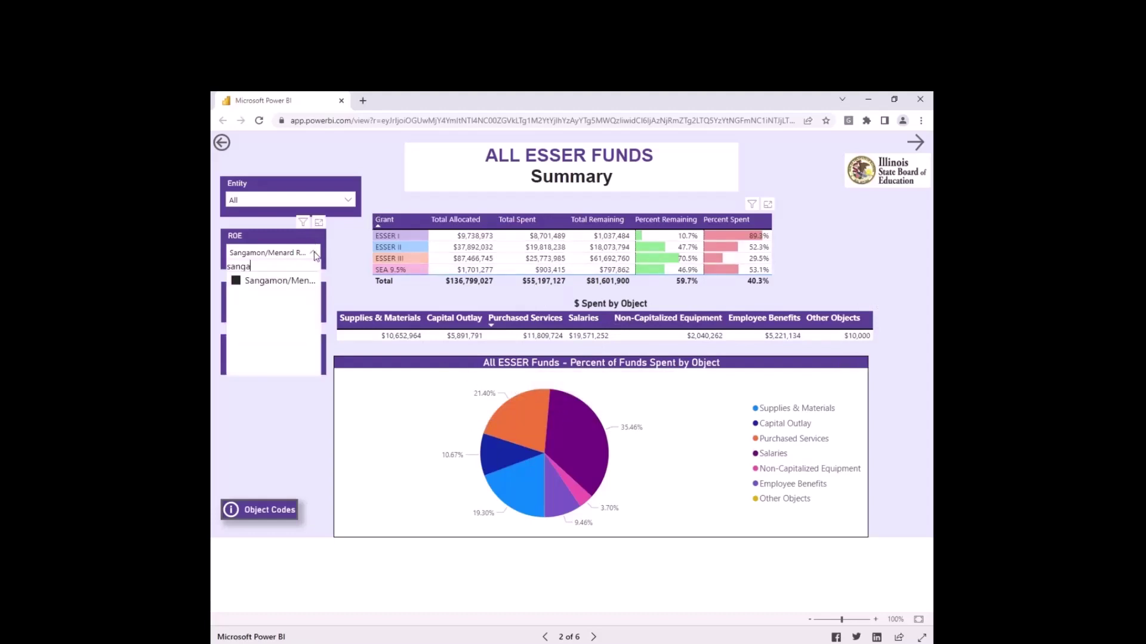
click(236, 283)
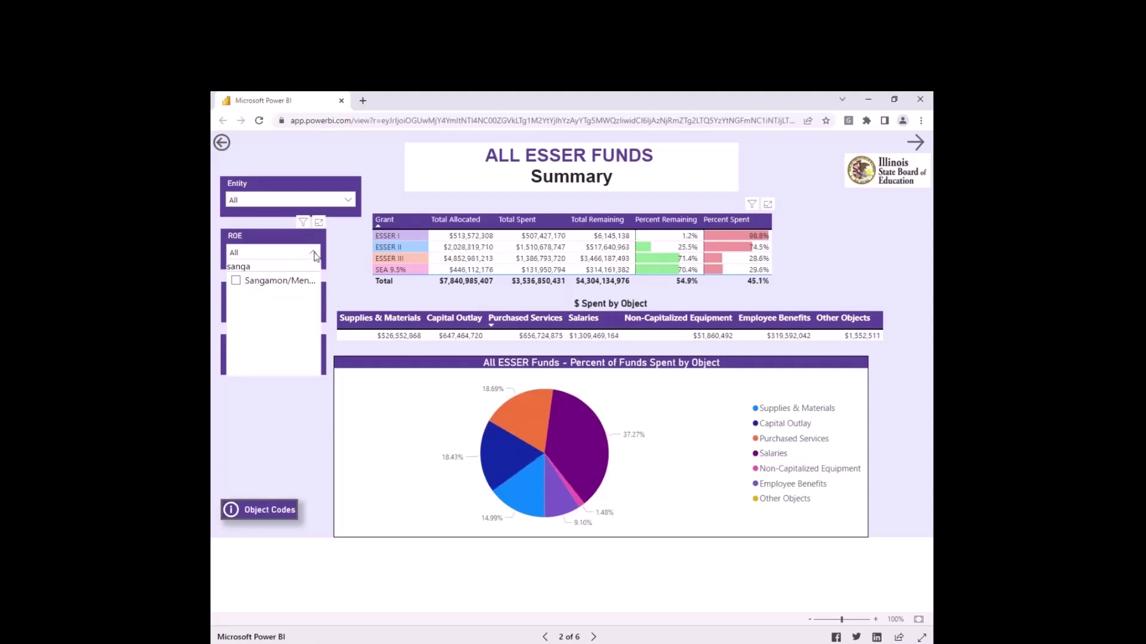
click(315, 255)
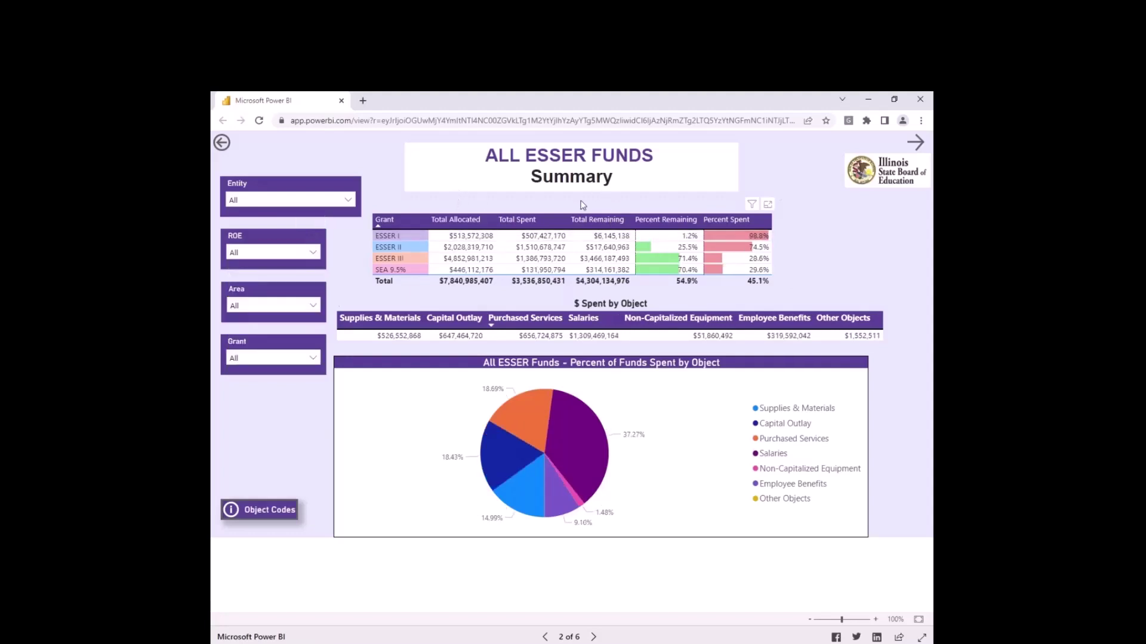
- Filter the summary to the area 1-North East
click(314, 306)
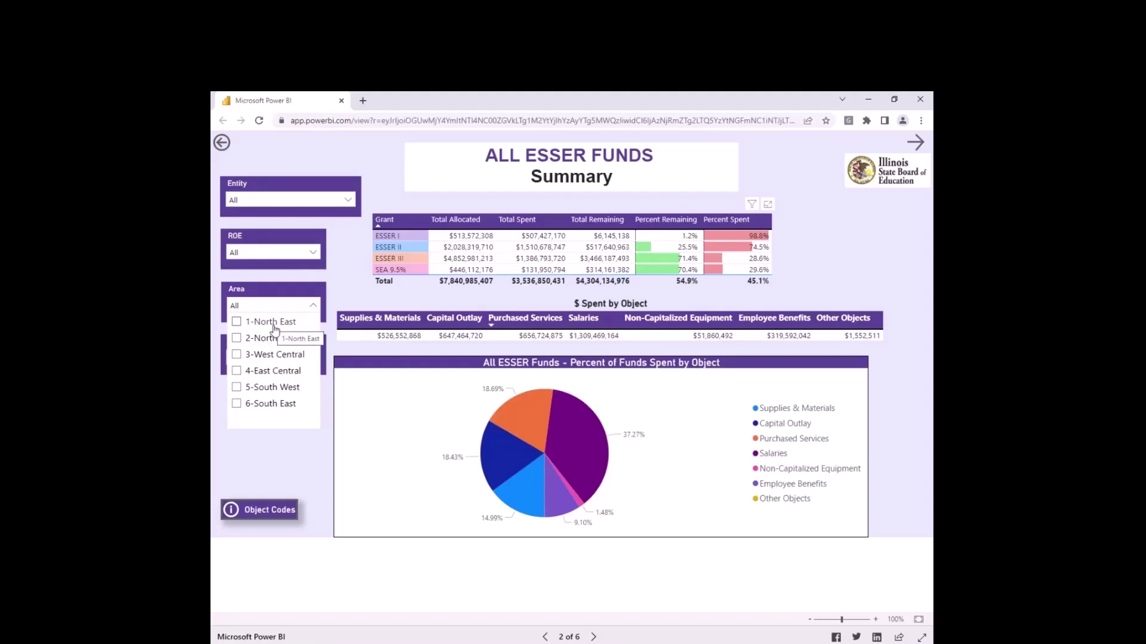
click(237, 323)
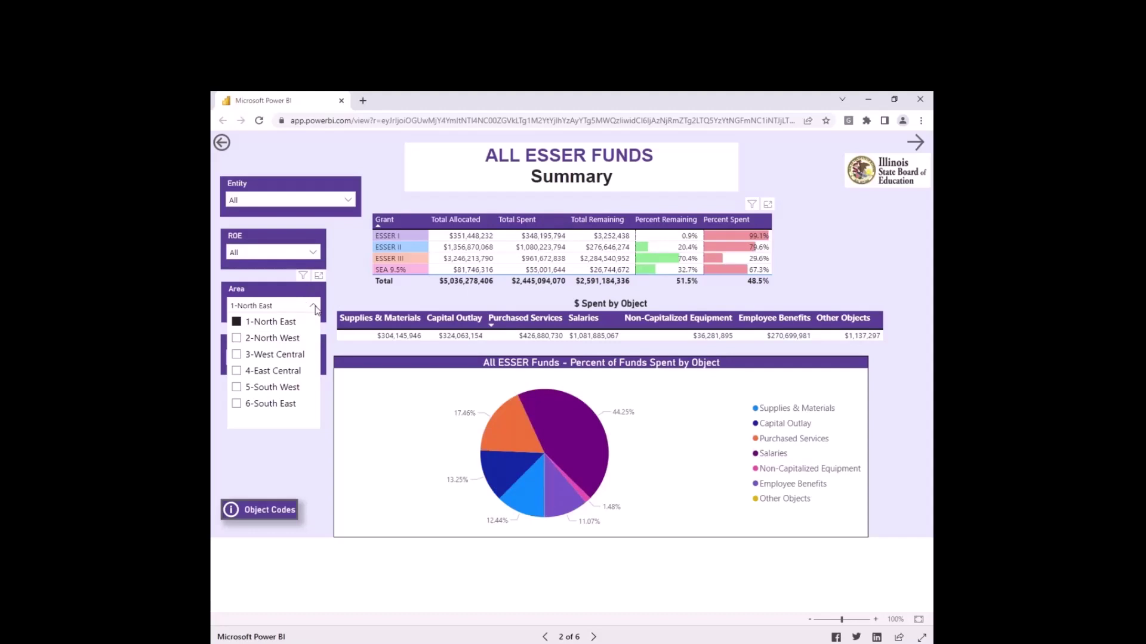
click(314, 307)
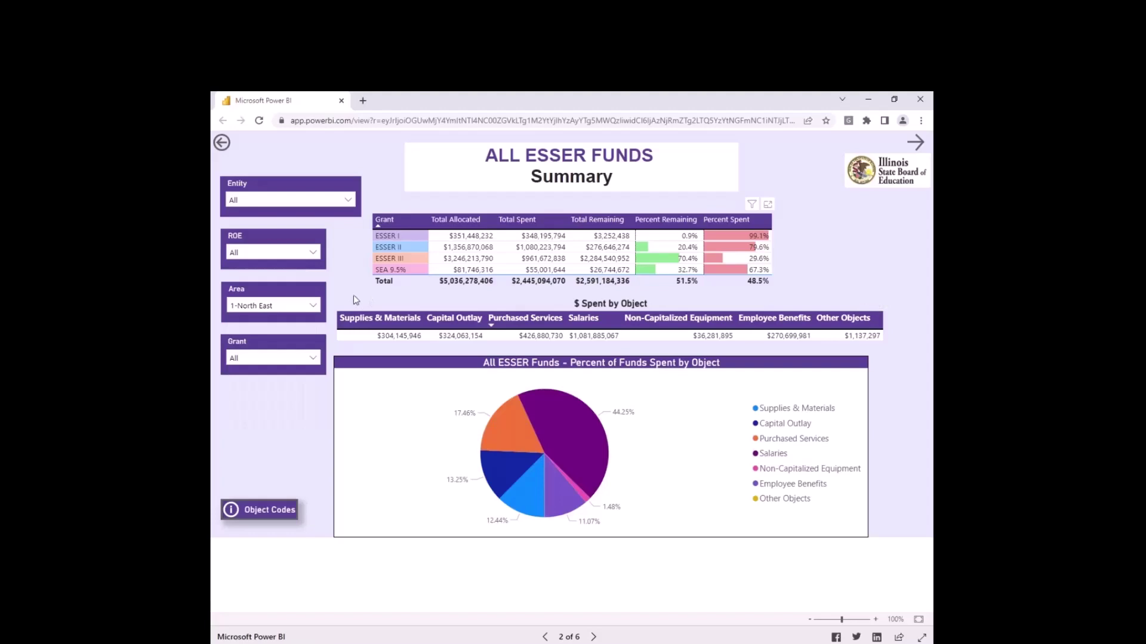
- Remove the 1-North East selection so the Area filter covers all areas
click(312, 306)
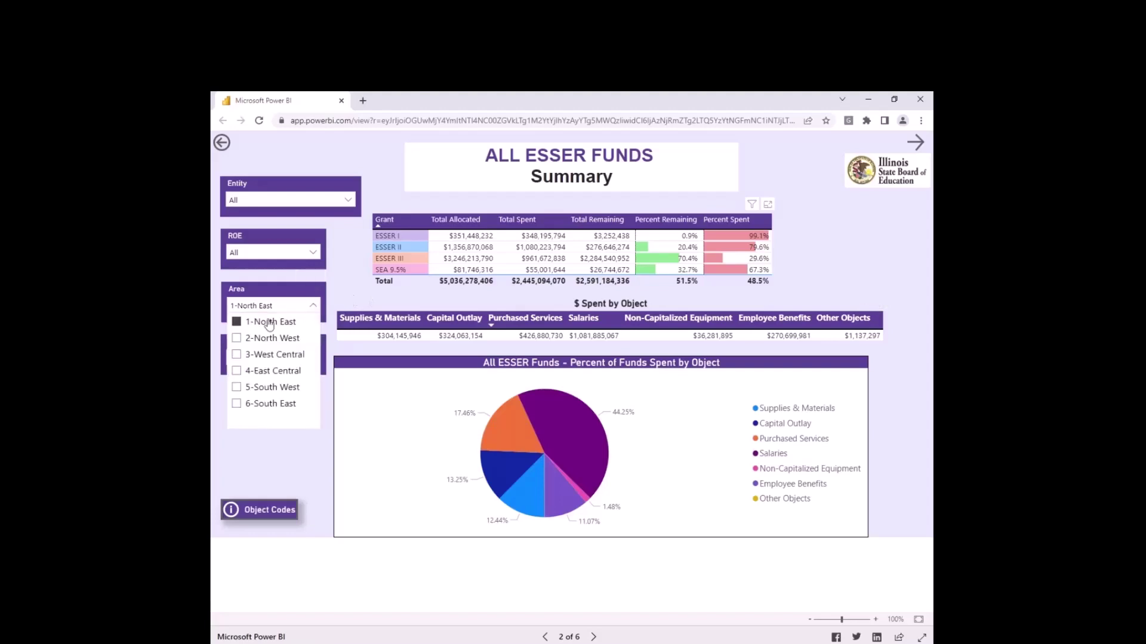
click(236, 323)
click(312, 306)
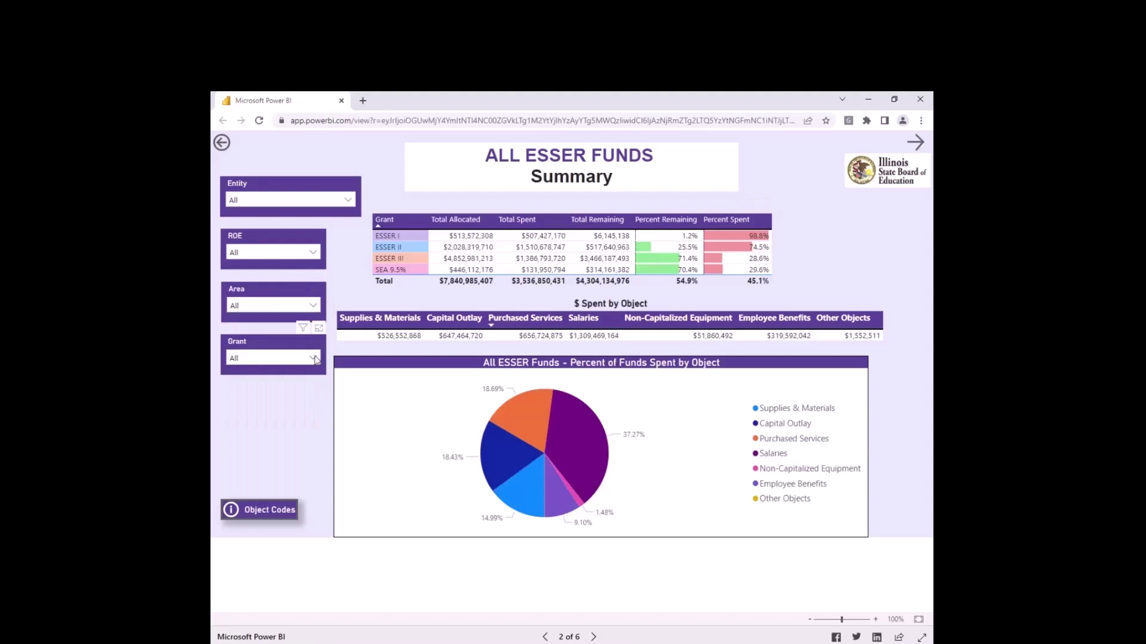
- Filter the All ESSER Funds summary to the ESSER I grant
click(315, 359)
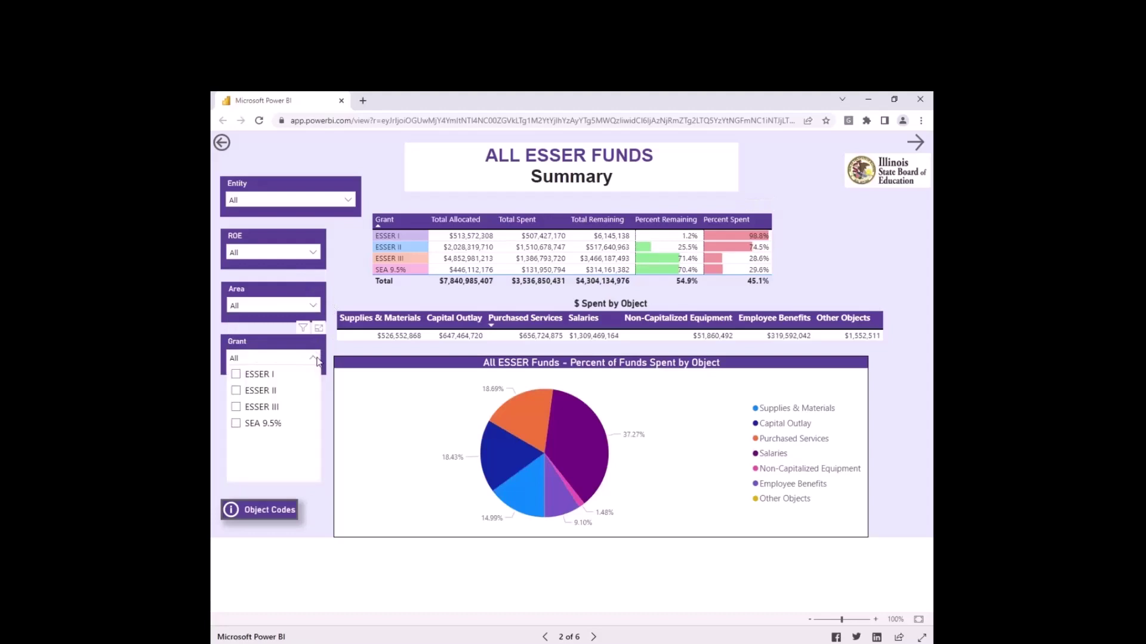
click(236, 375)
click(582, 222)
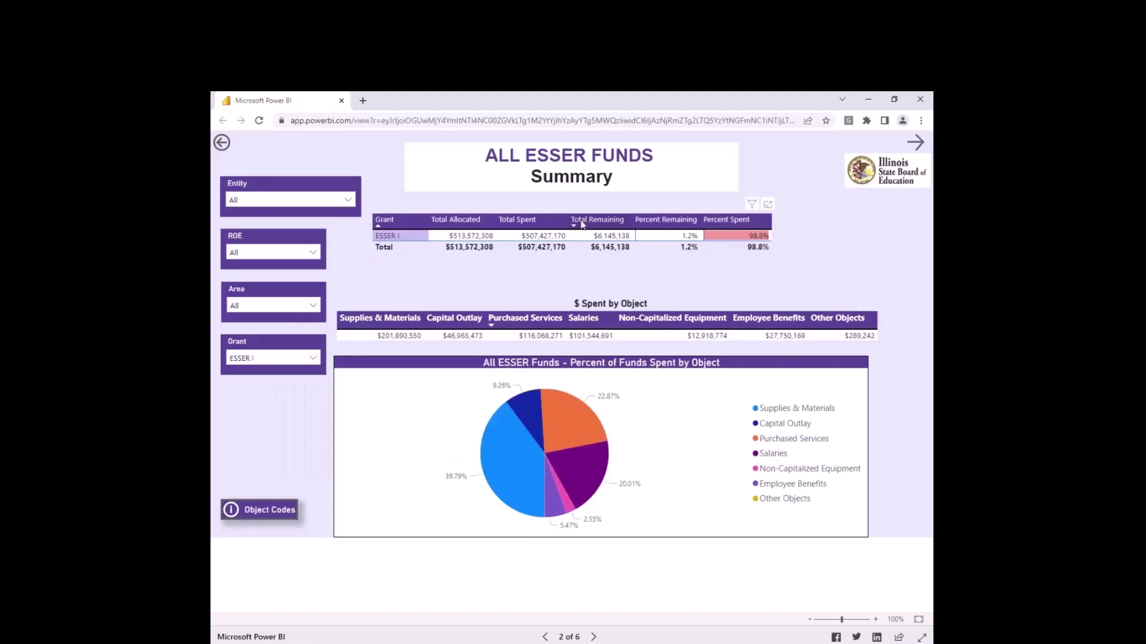
- Remove the ESSER I selection so the Grant filter covers all grants
click(313, 359)
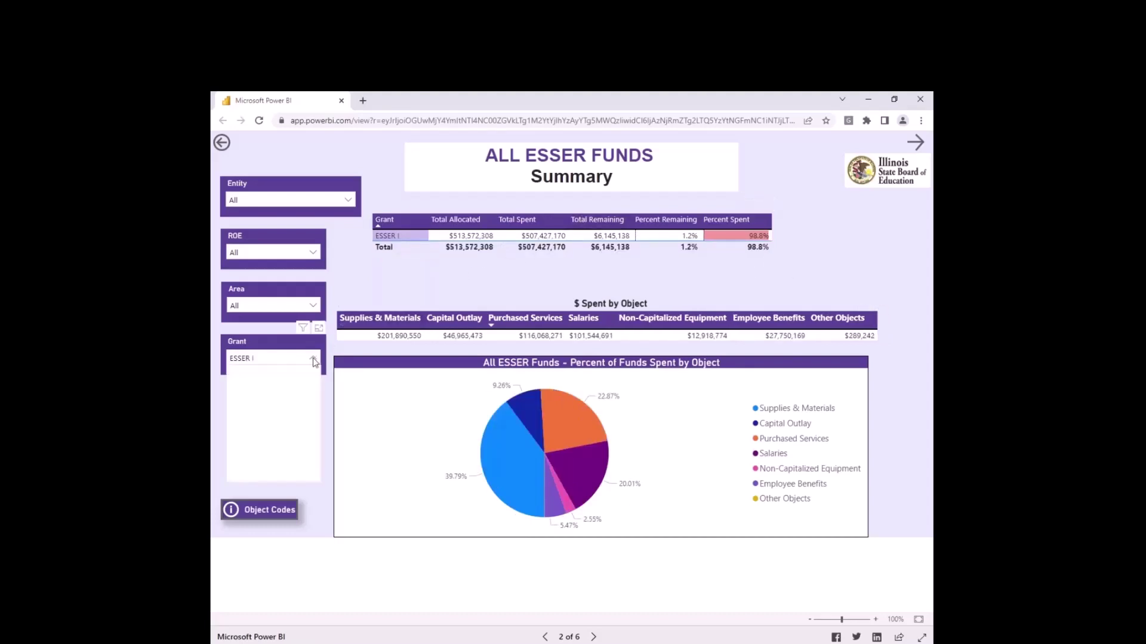
click(237, 375)
click(312, 359)
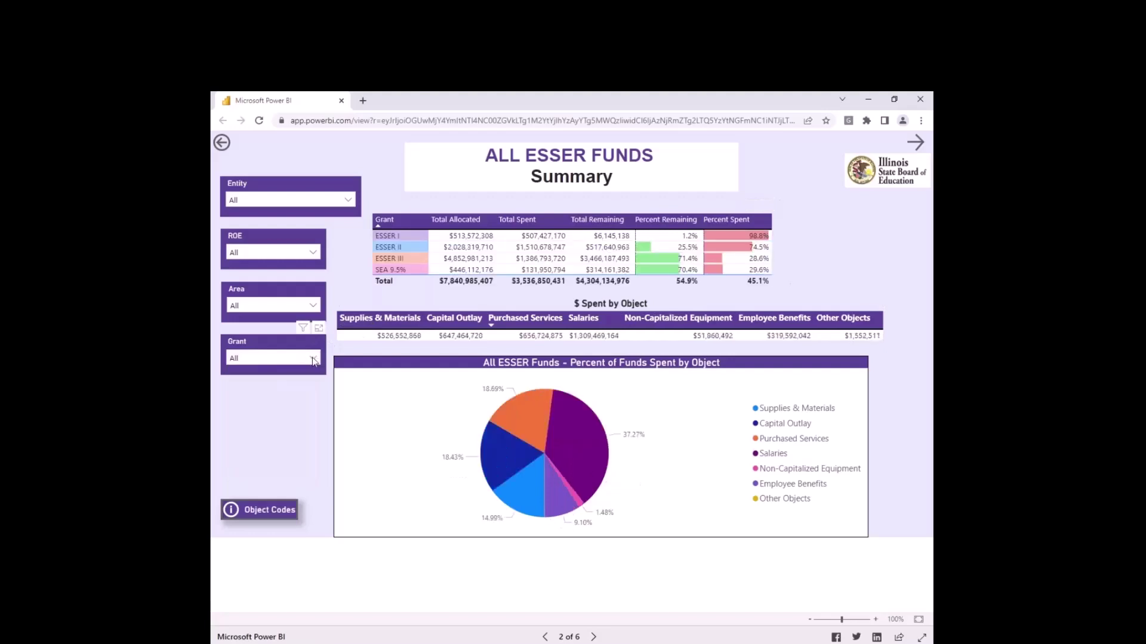
- Filter the summary to the entity Abingdon-Avon CUSD 276 and the ESSER III grant
click(349, 202)
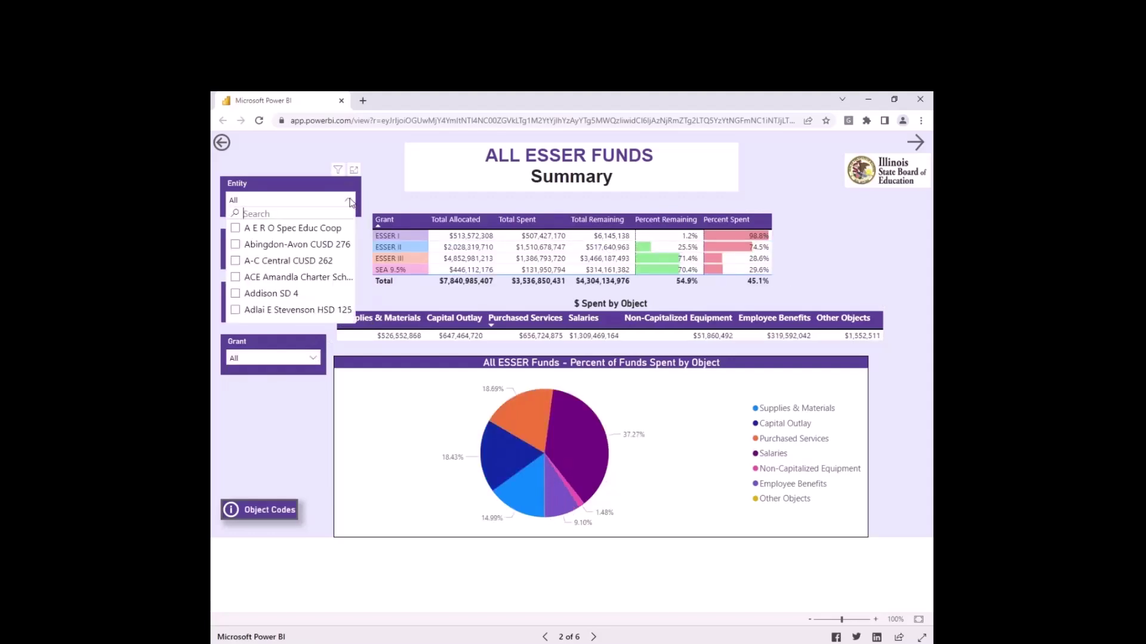
click(235, 245)
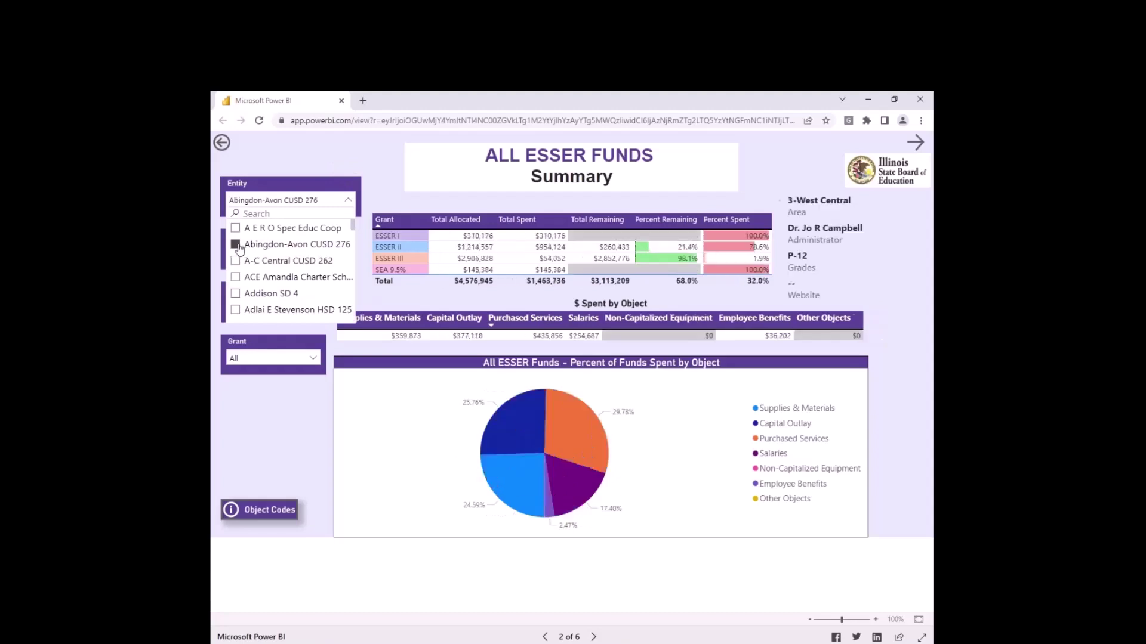
click(347, 200)
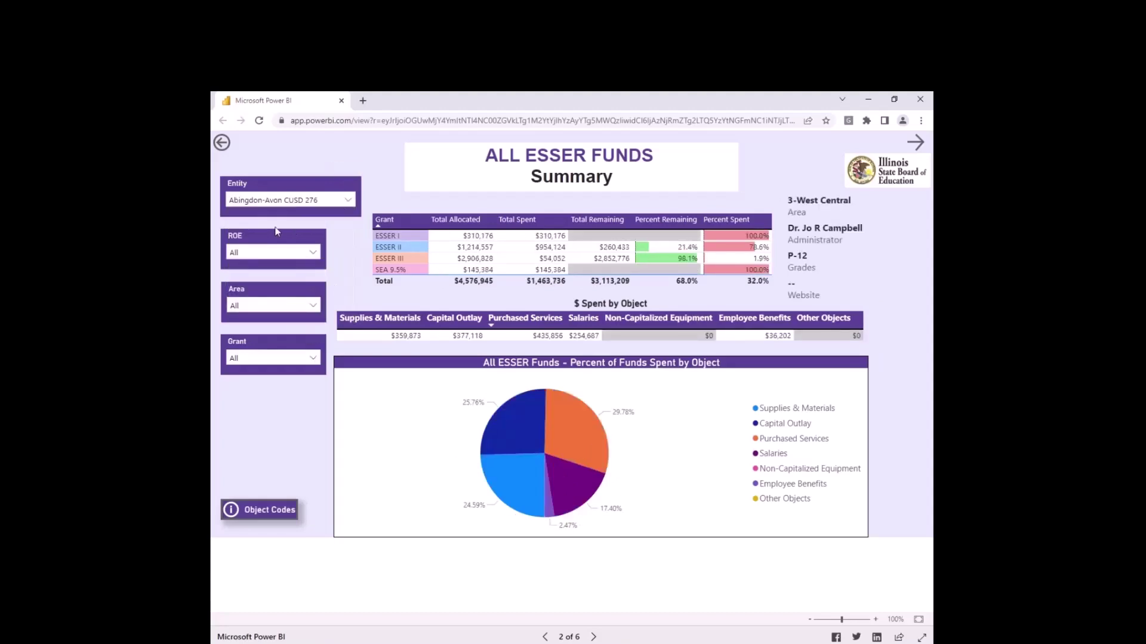
click(311, 359)
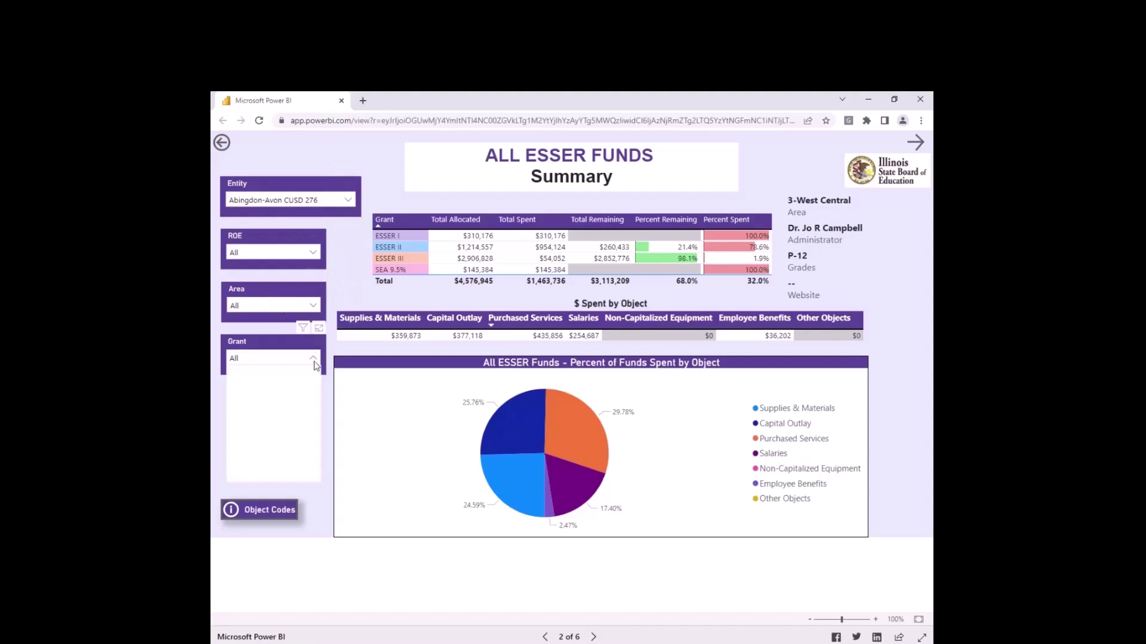
click(237, 407)
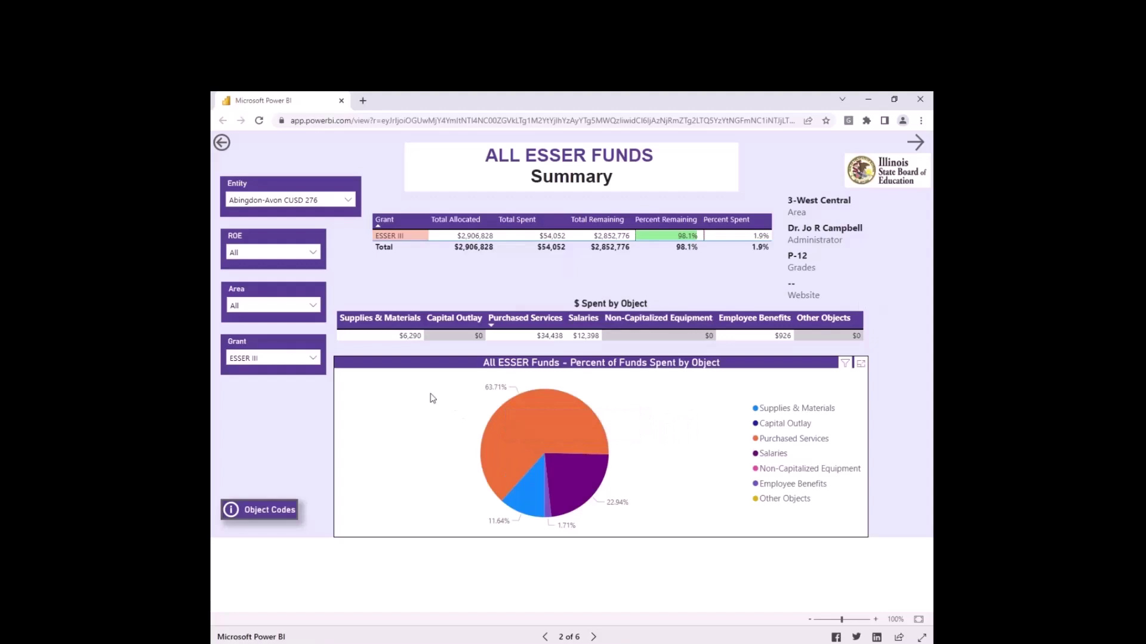
- Go to the All ESSER Funds Spent by Descriptor page and remove the Abingdon-Avon CUSD 276 entity selection
click(594, 638)
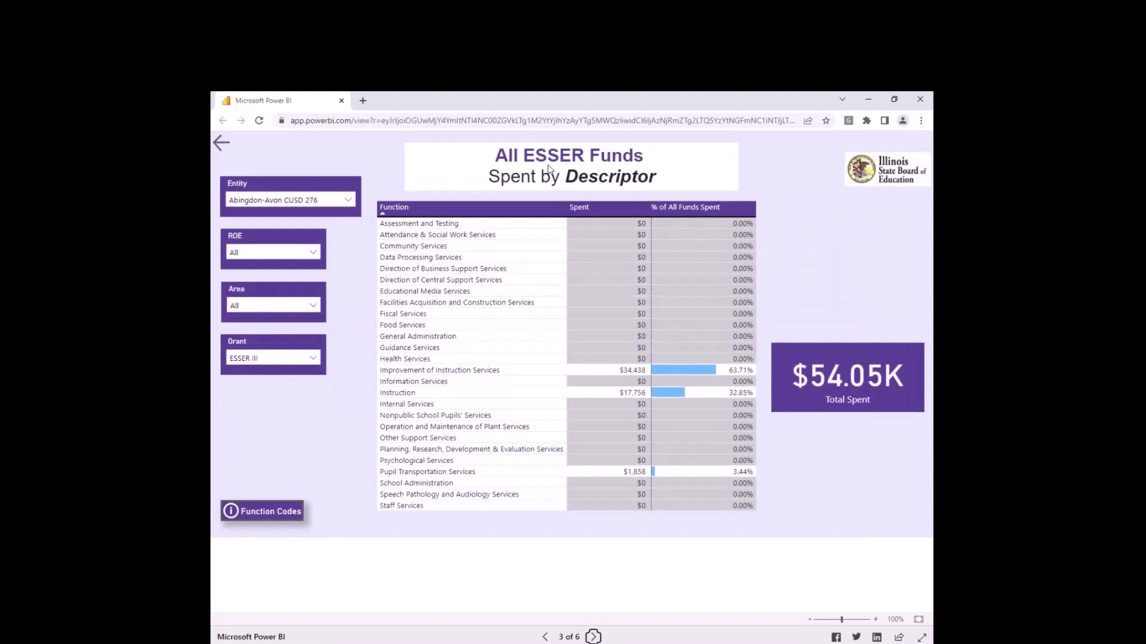
click(350, 202)
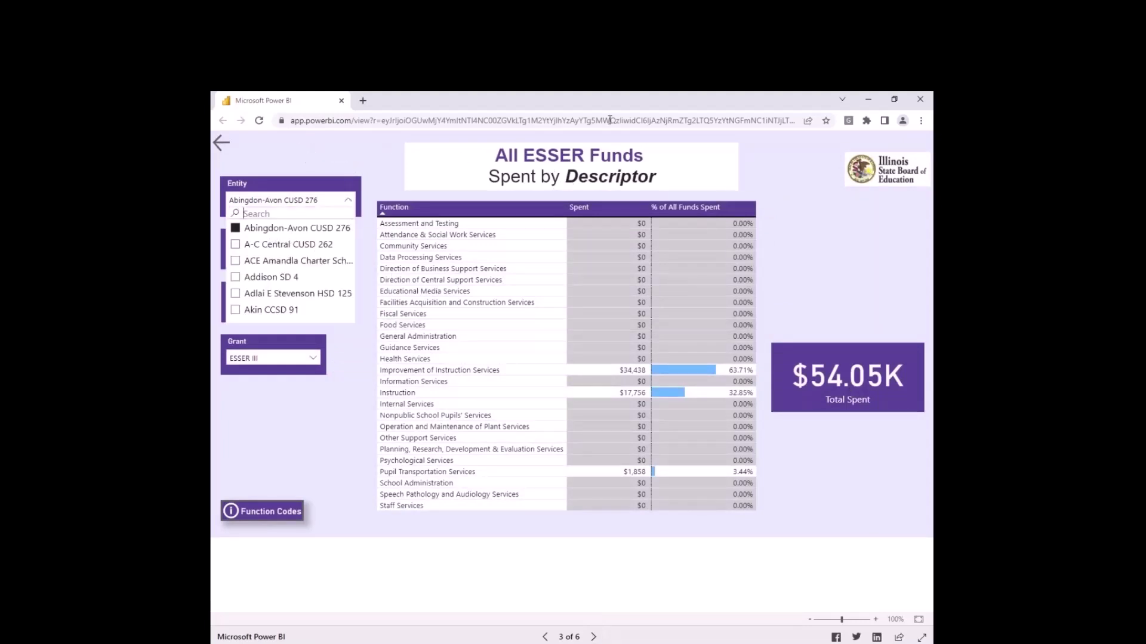
click(235, 228)
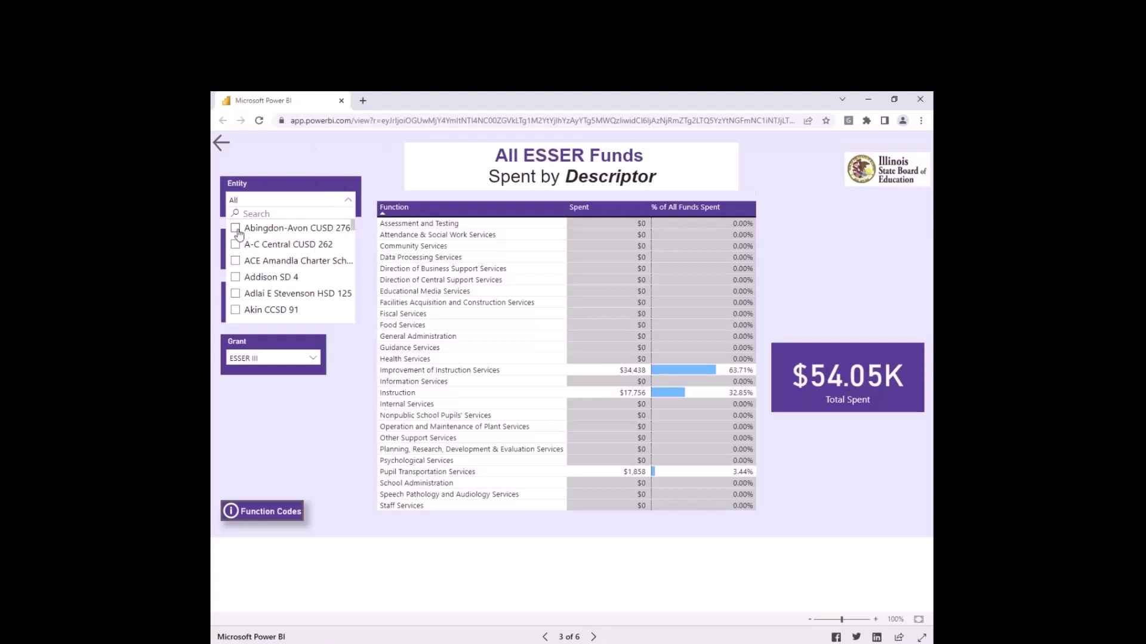
click(348, 200)
- Remove the ESSER III grant selection and sort the function table by Spent in descending order
click(312, 358)
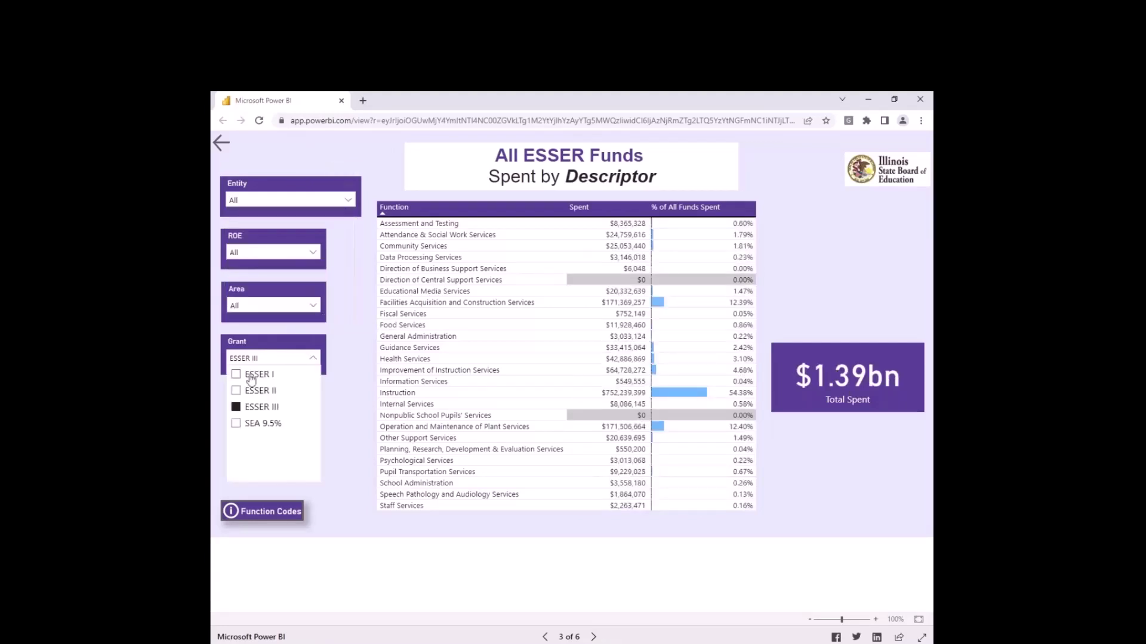
click(239, 408)
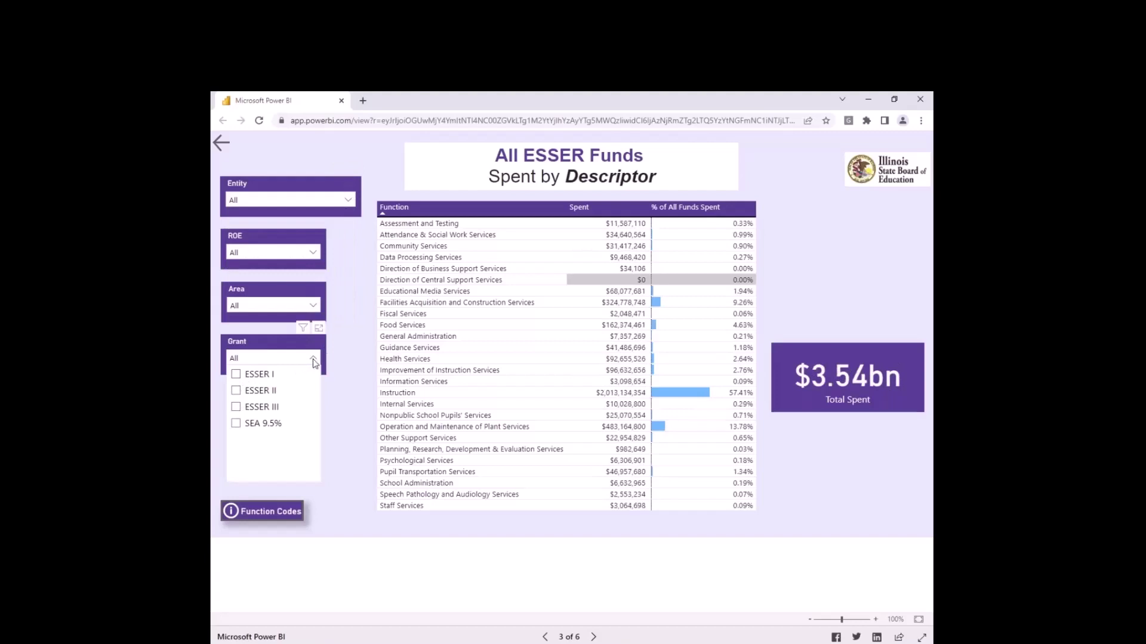
click(313, 360)
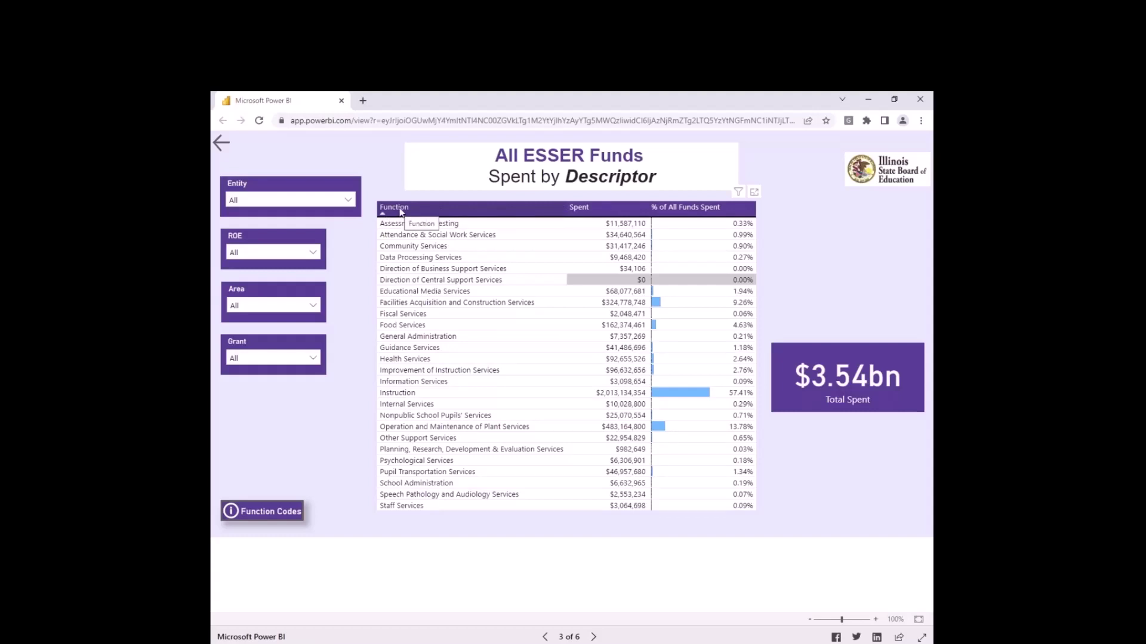
click(574, 211)
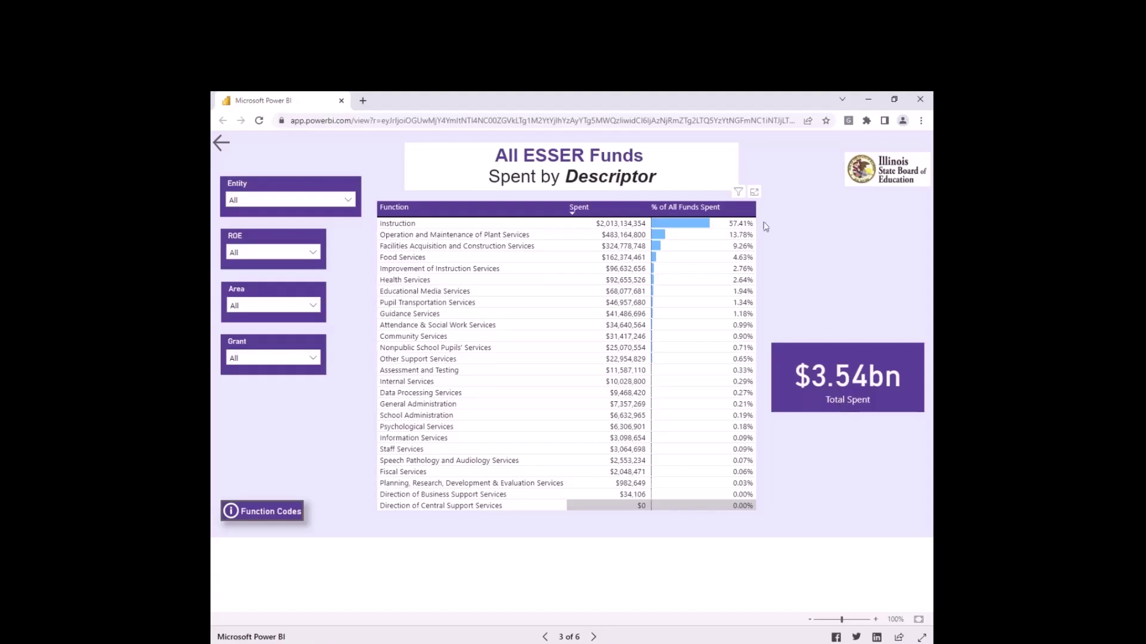
- Look through the options of the Entity, ROE, Area and Grant filters on the Spent by Descriptor page
click(349, 203)
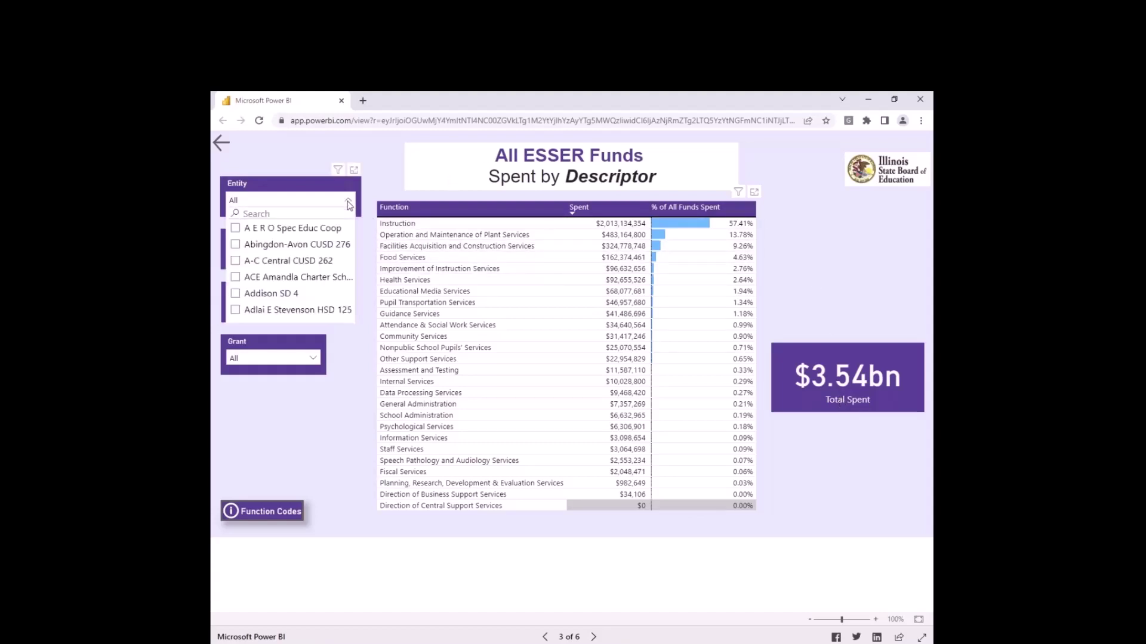
click(349, 204)
click(316, 253)
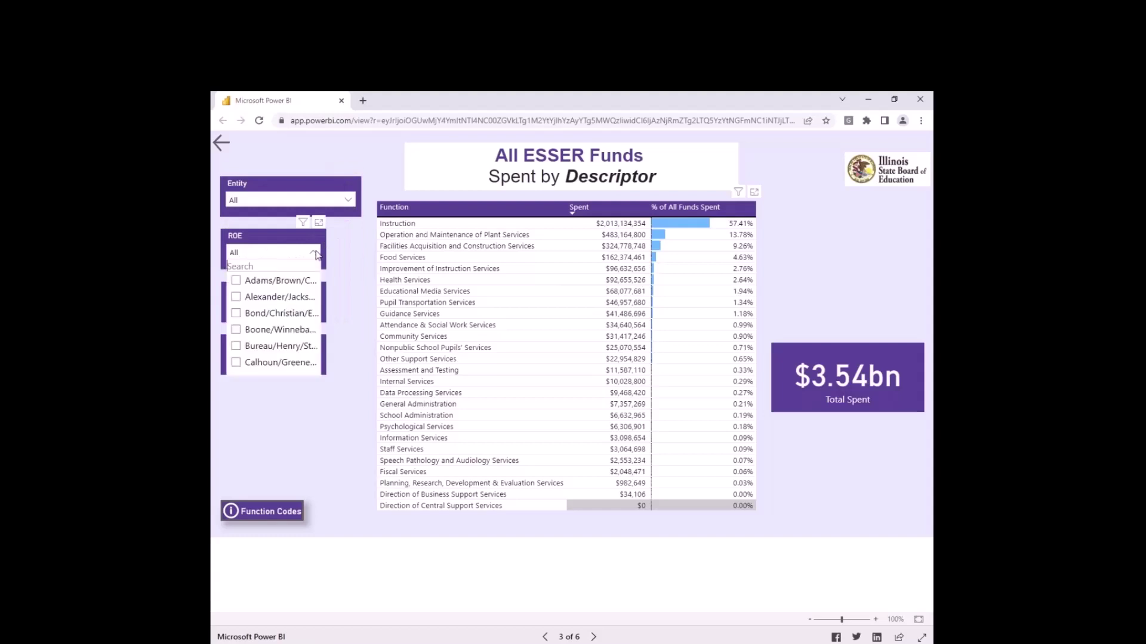
click(316, 254)
click(315, 306)
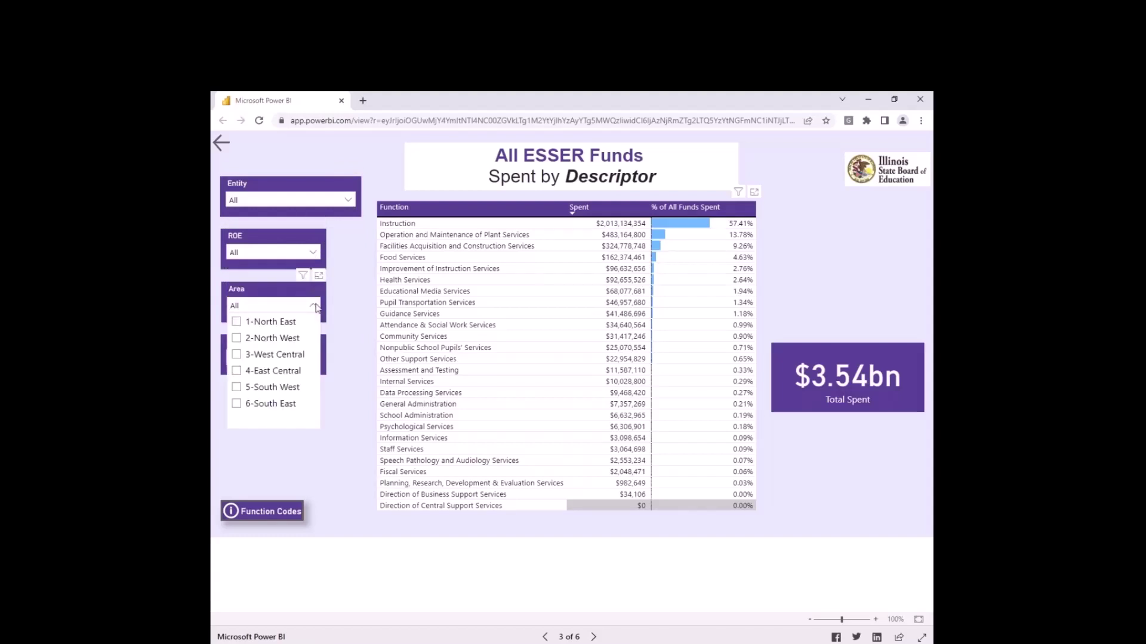
click(315, 306)
click(317, 359)
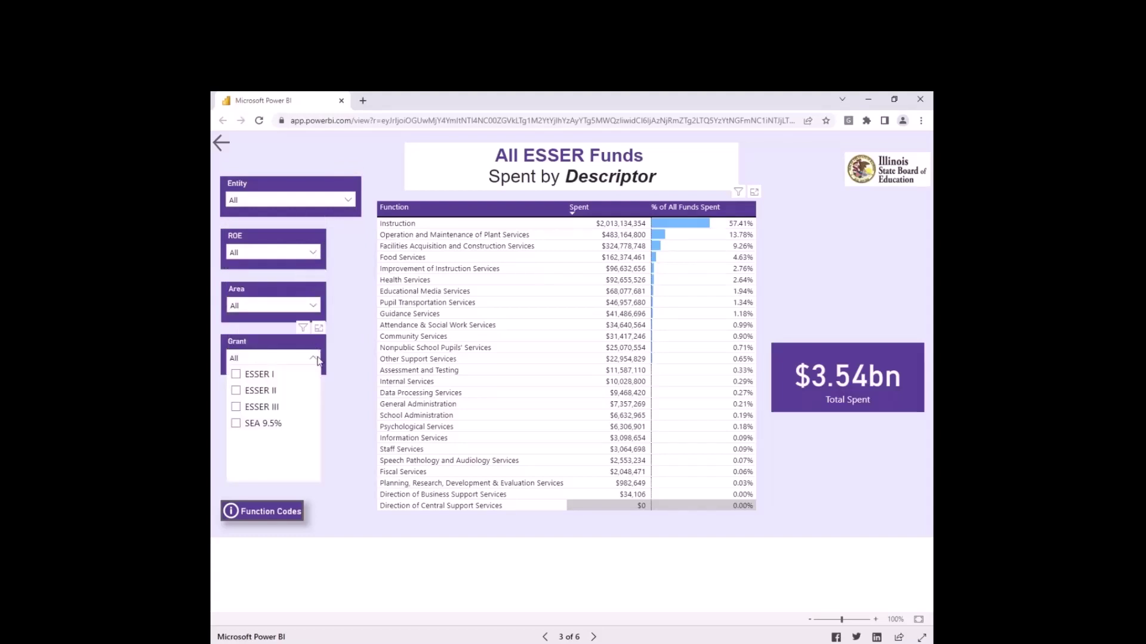
click(316, 358)
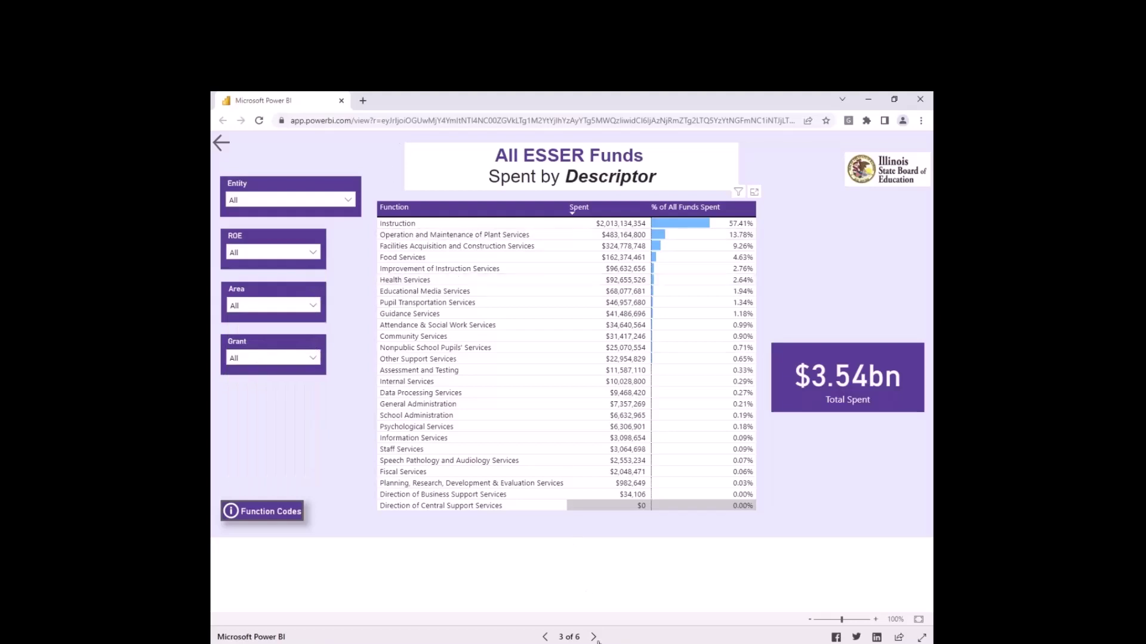
- Go to the ESSER SEA 9.5% Funds Summary page and look at the Entity filter's options
click(593, 637)
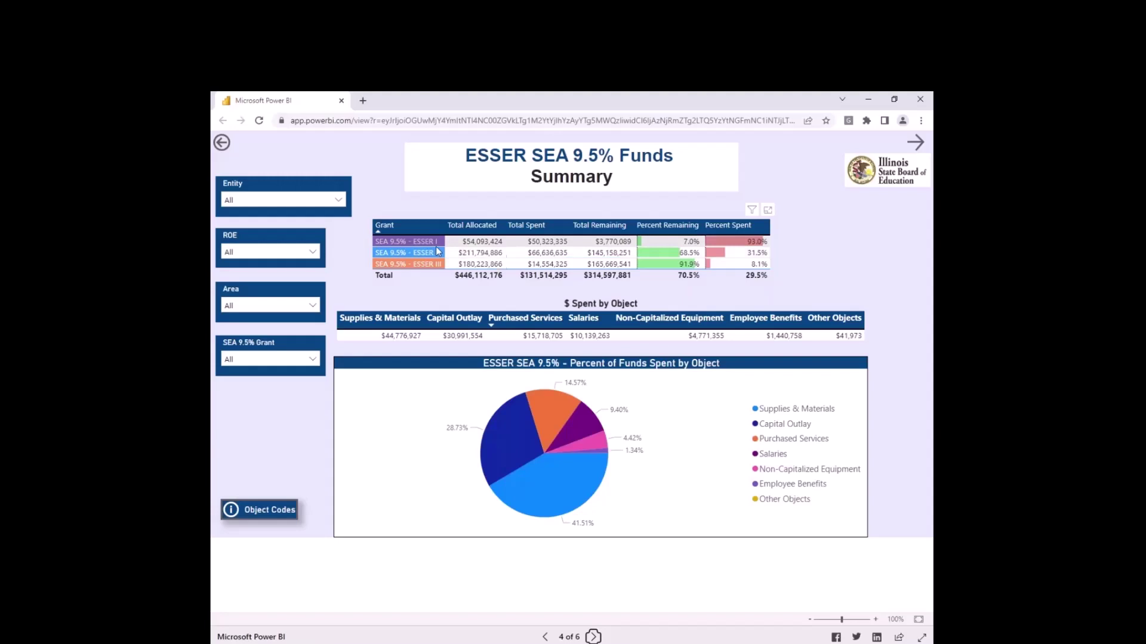
click(342, 201)
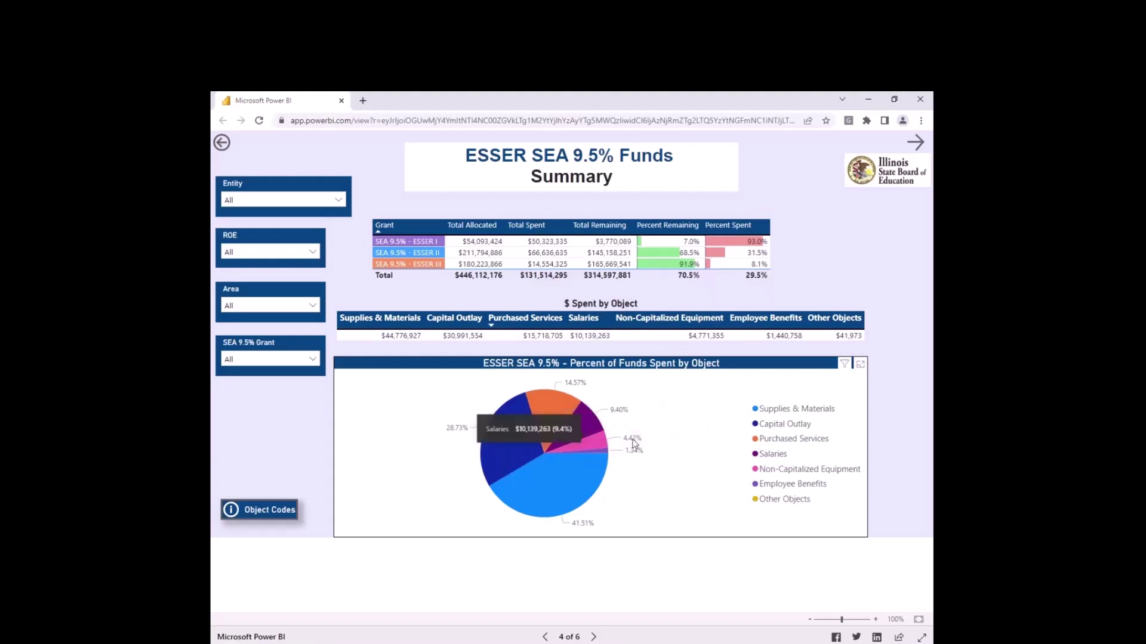
click(339, 200)
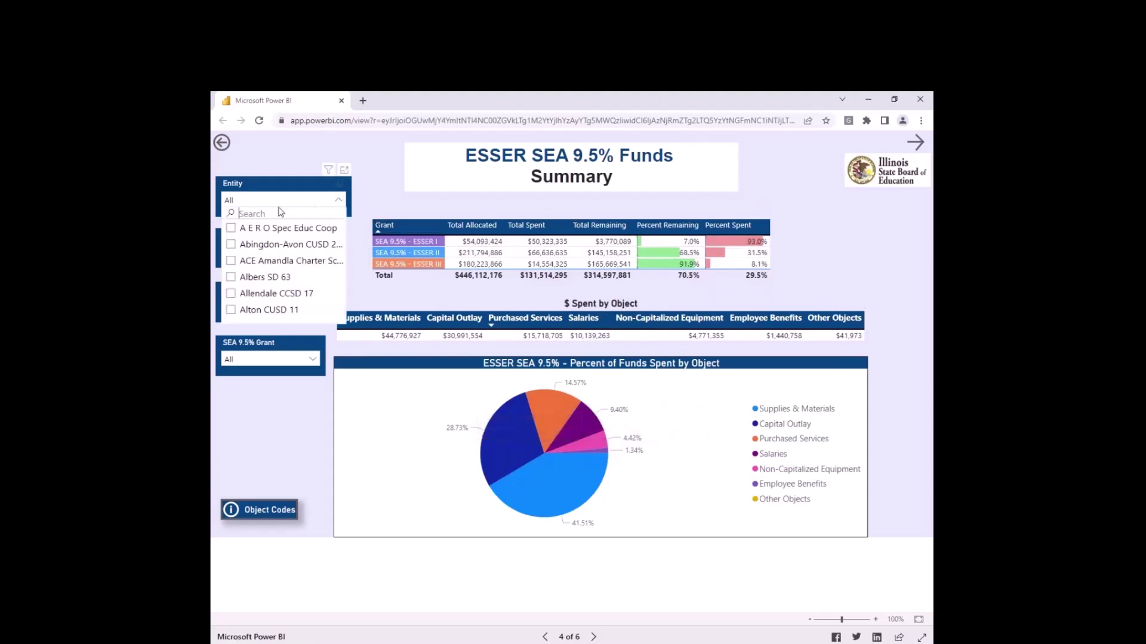
click(339, 200)
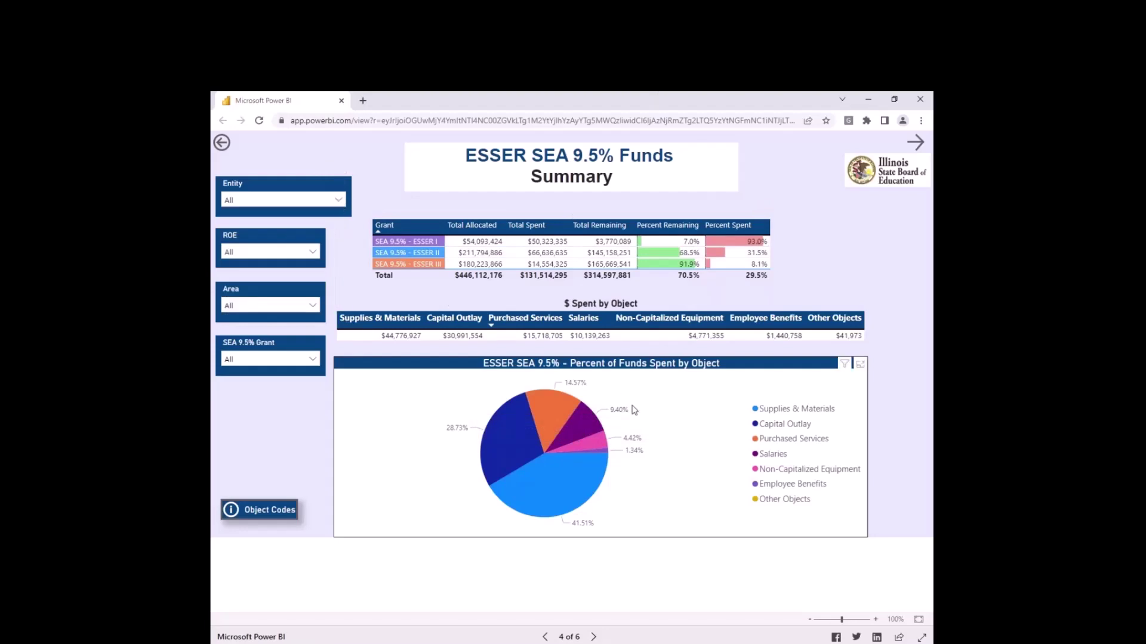
- Go to the ESSER SEA 9.5% Funds Spent by Sub Program page and review the rows of its sub program table
click(593, 637)
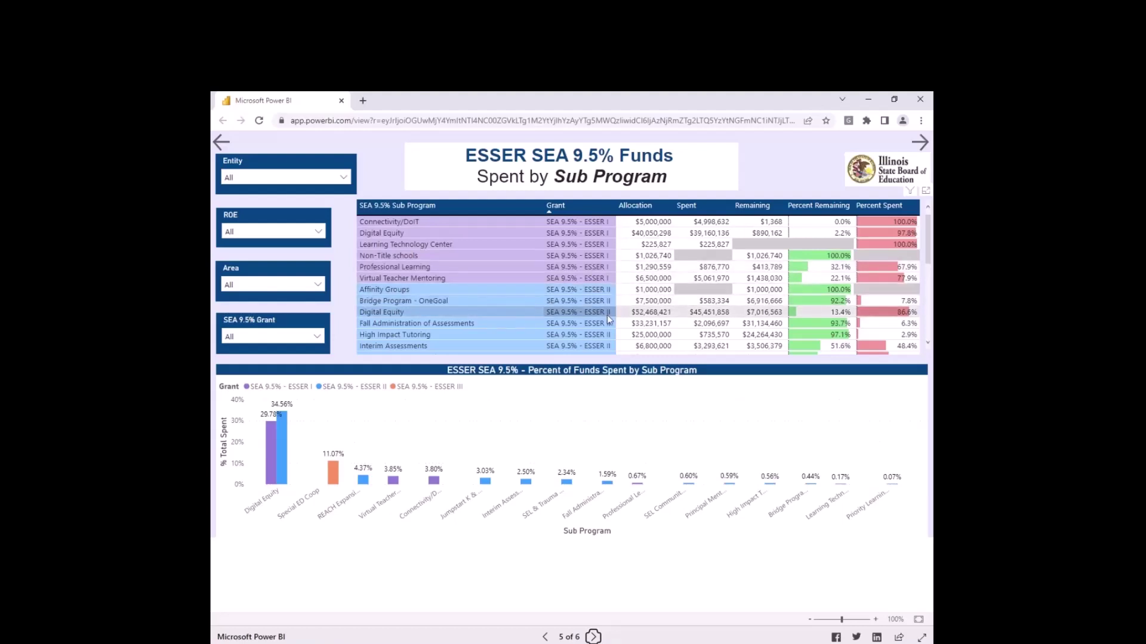
click(929, 316)
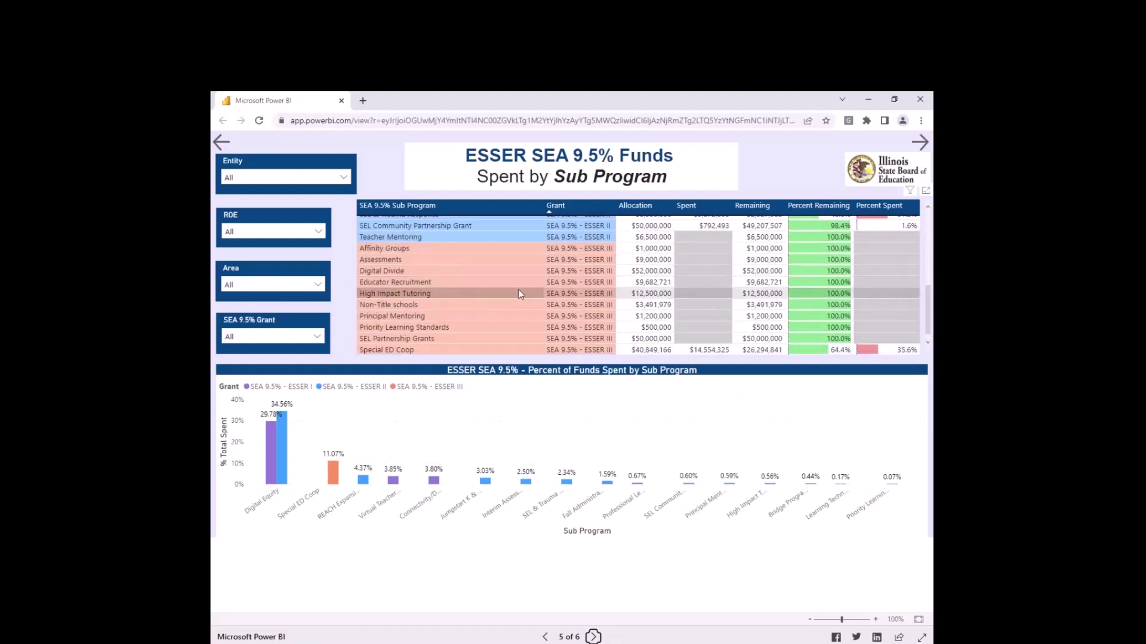
scroll(872, 285, up, 10)
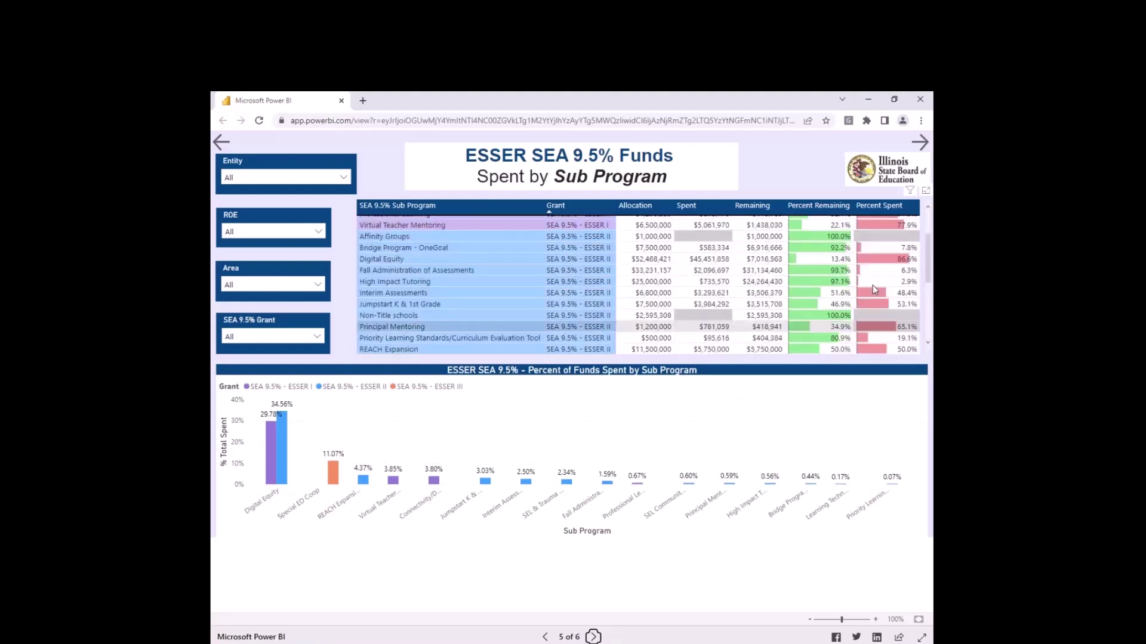
- Sort the sub program table in descending order by Allocation, Spent, Remaining, Percent Remaining and finally Percent Spent
click(644, 209)
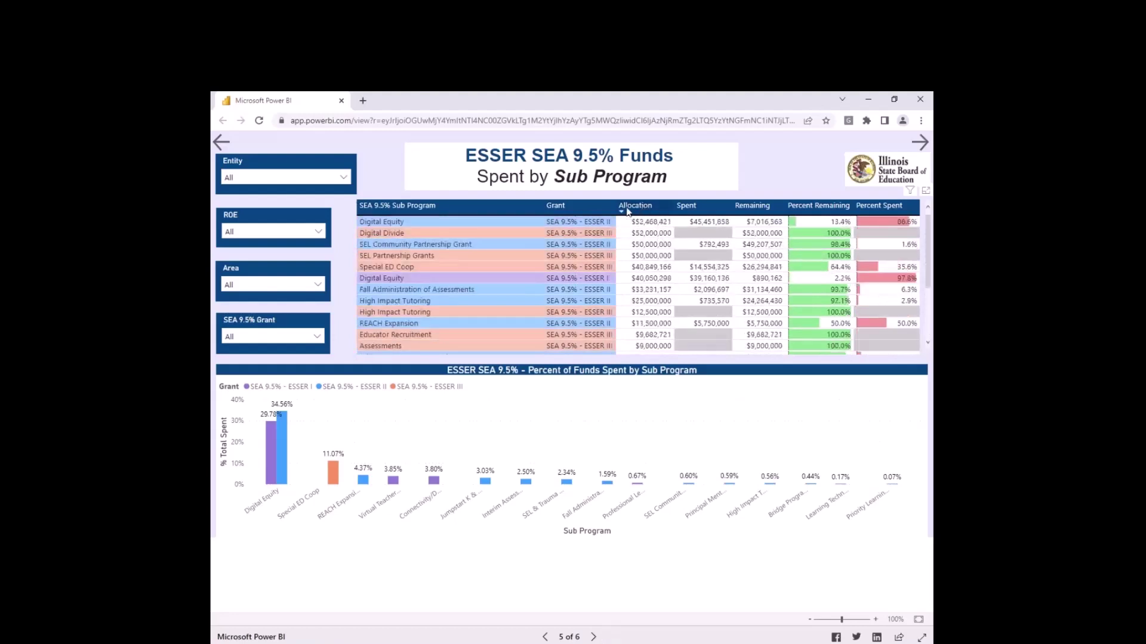
click(689, 209)
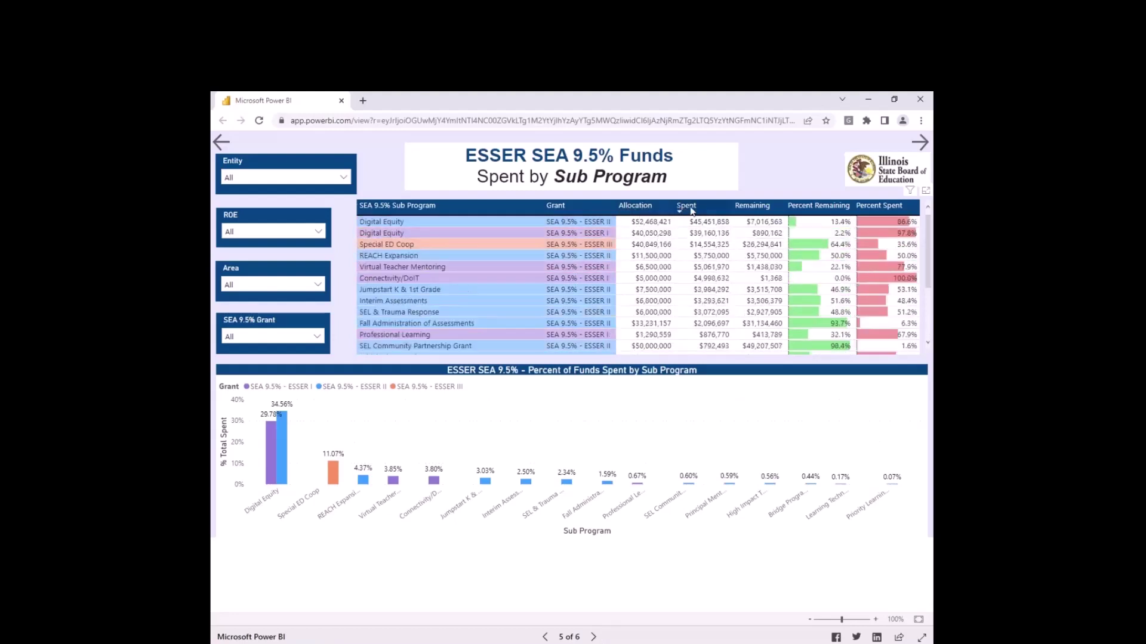
click(754, 208)
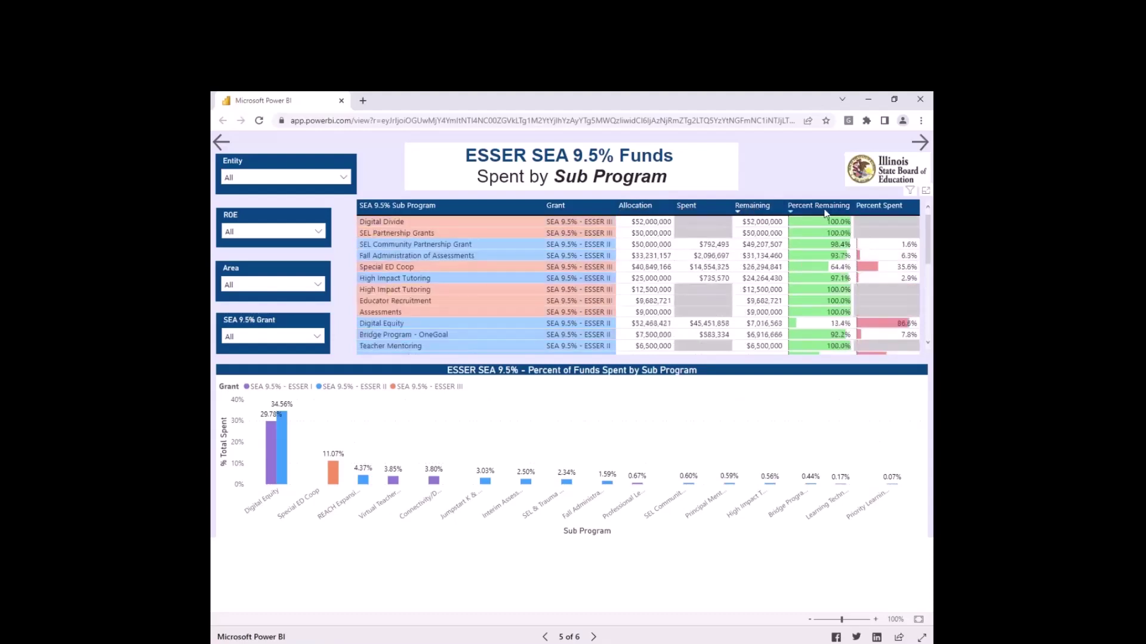
click(826, 210)
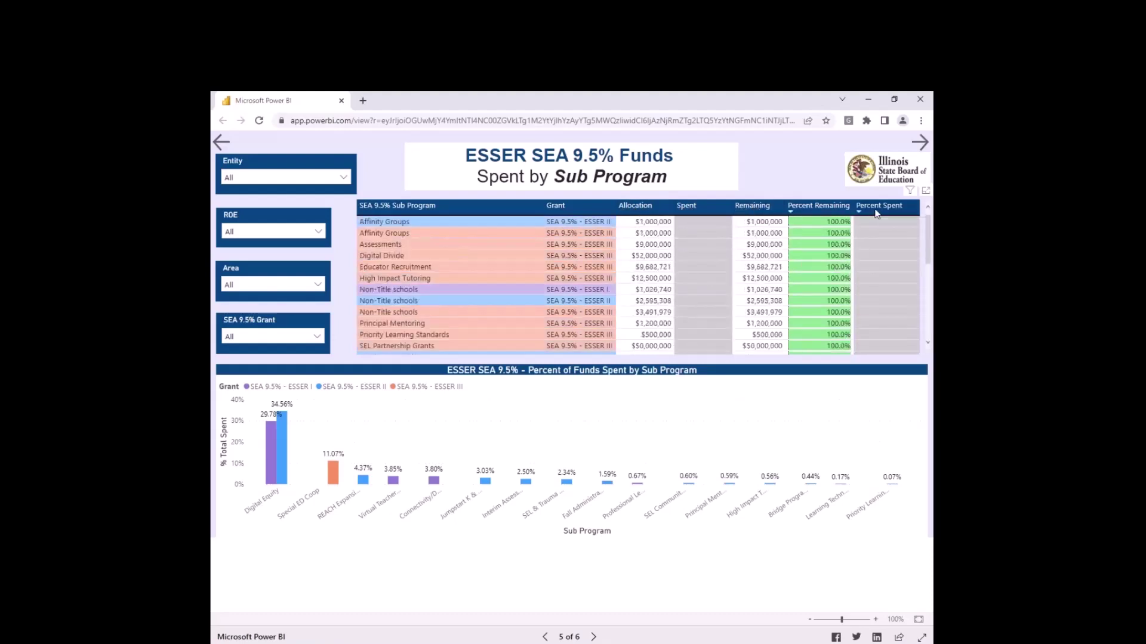
click(876, 210)
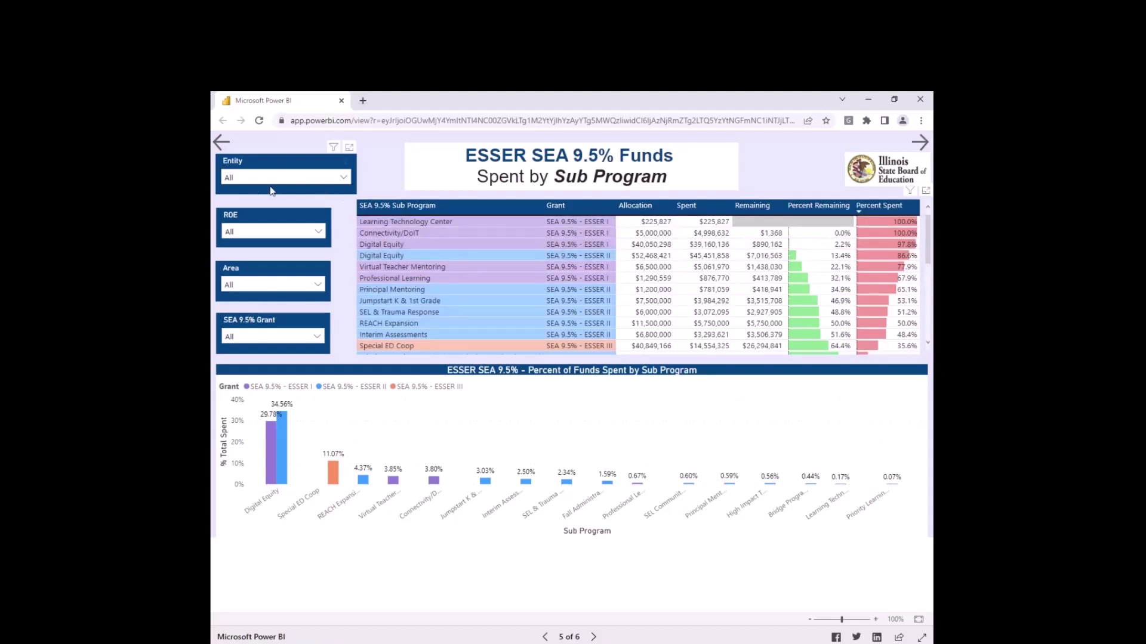
- Look at the options of the Entity and ROE filters on the Spent by Sub Program page
click(346, 181)
click(345, 180)
click(321, 234)
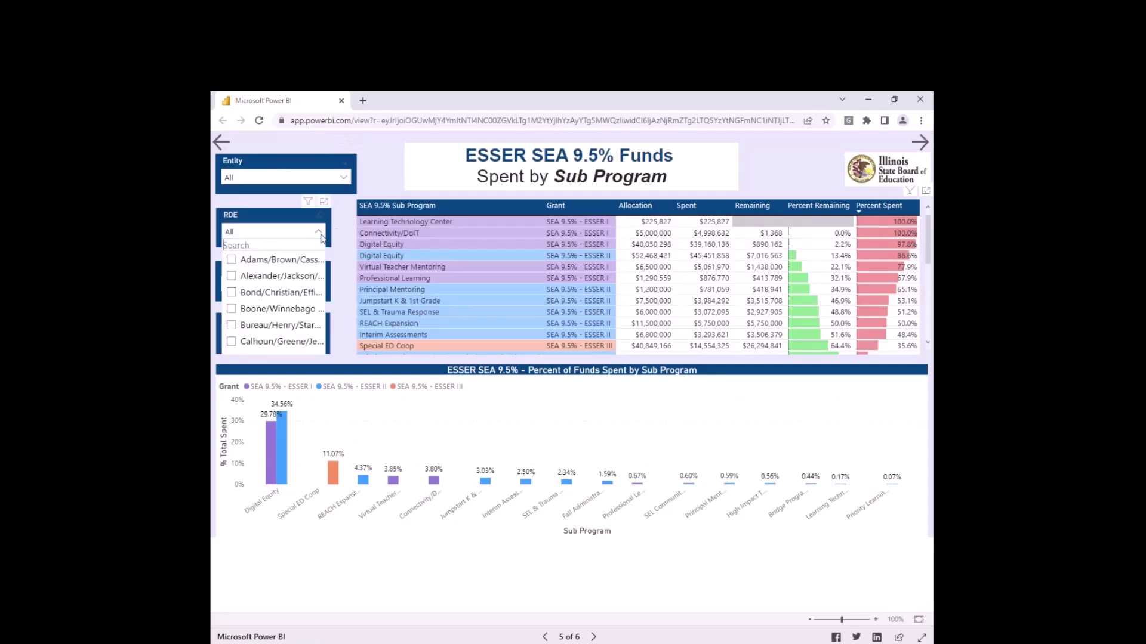
click(320, 237)
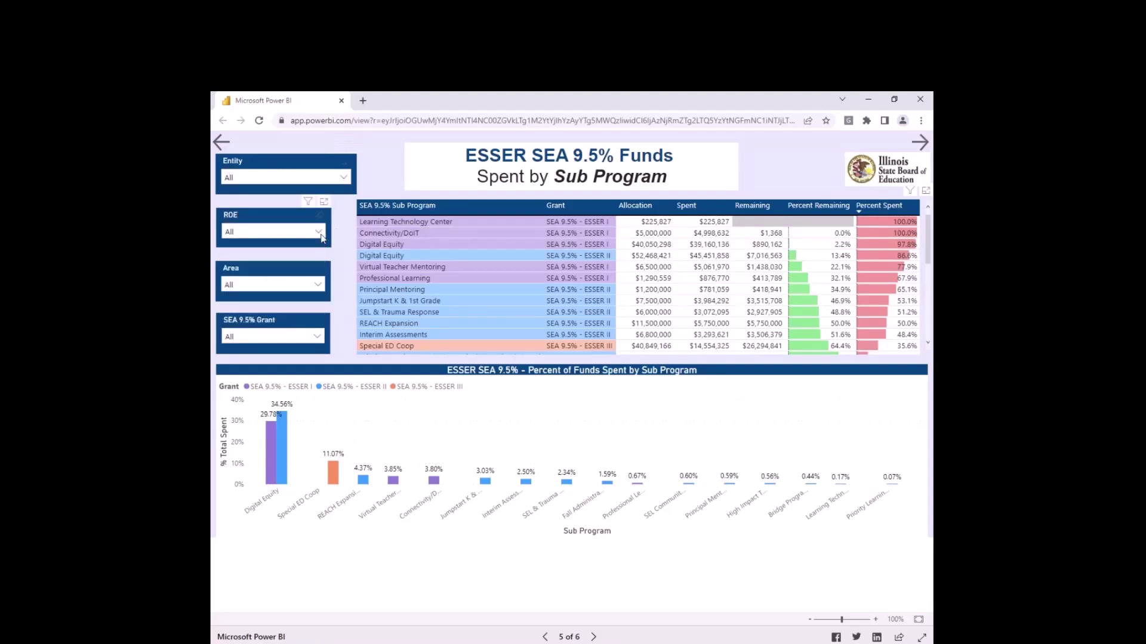
- Look at the options of the Area and SEA 9.5% Grant filters and inspect the bars of the sub program chart
click(321, 288)
click(321, 288)
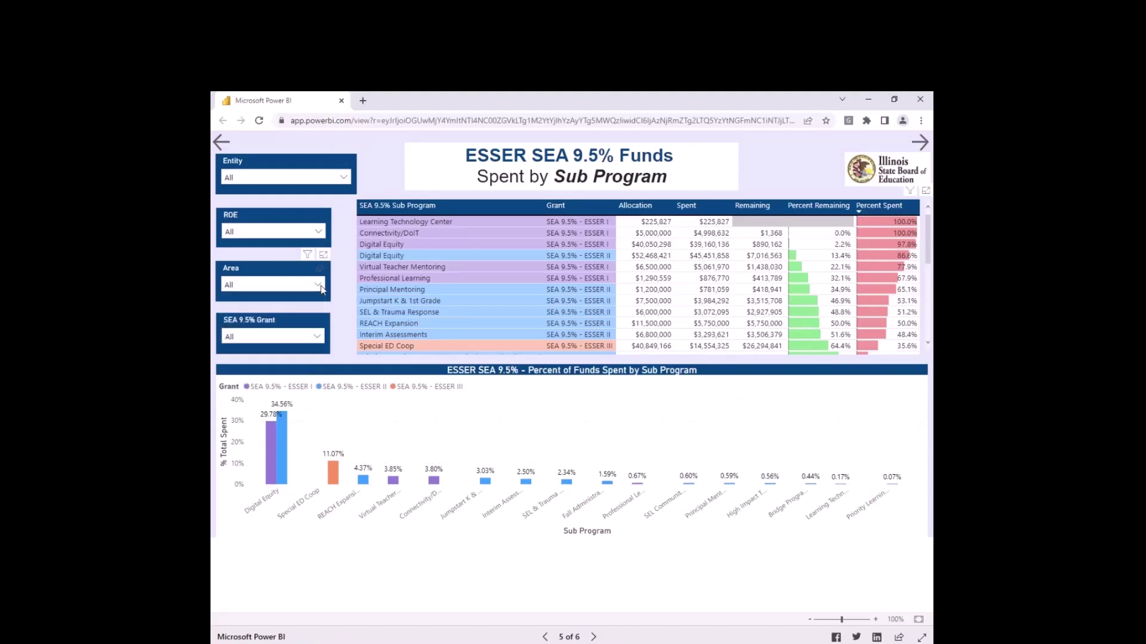
click(321, 339)
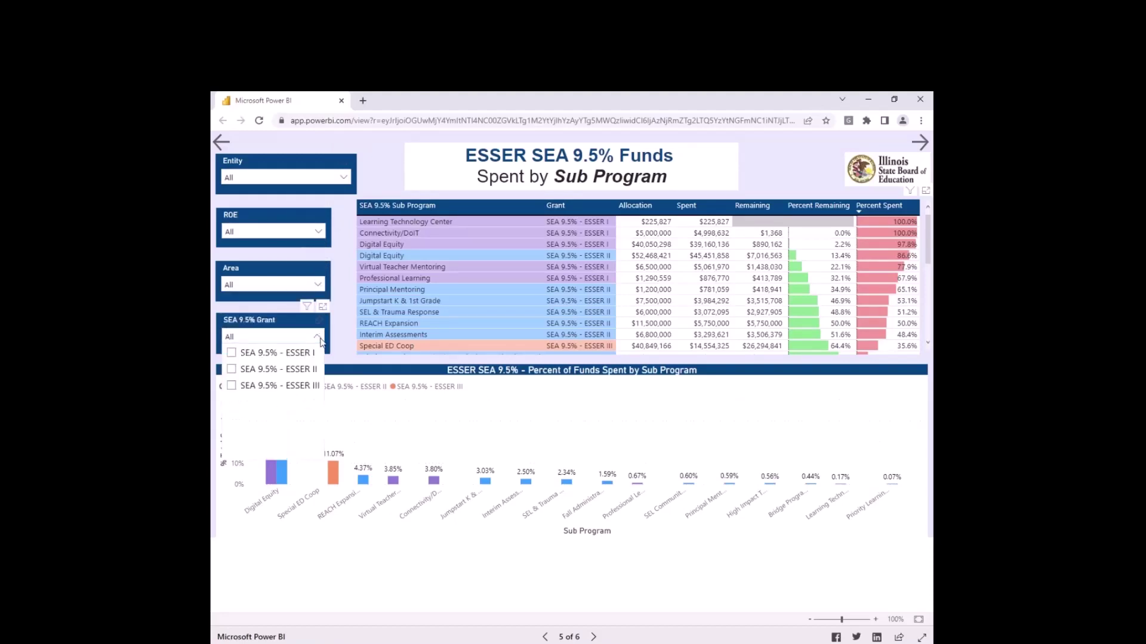
click(321, 339)
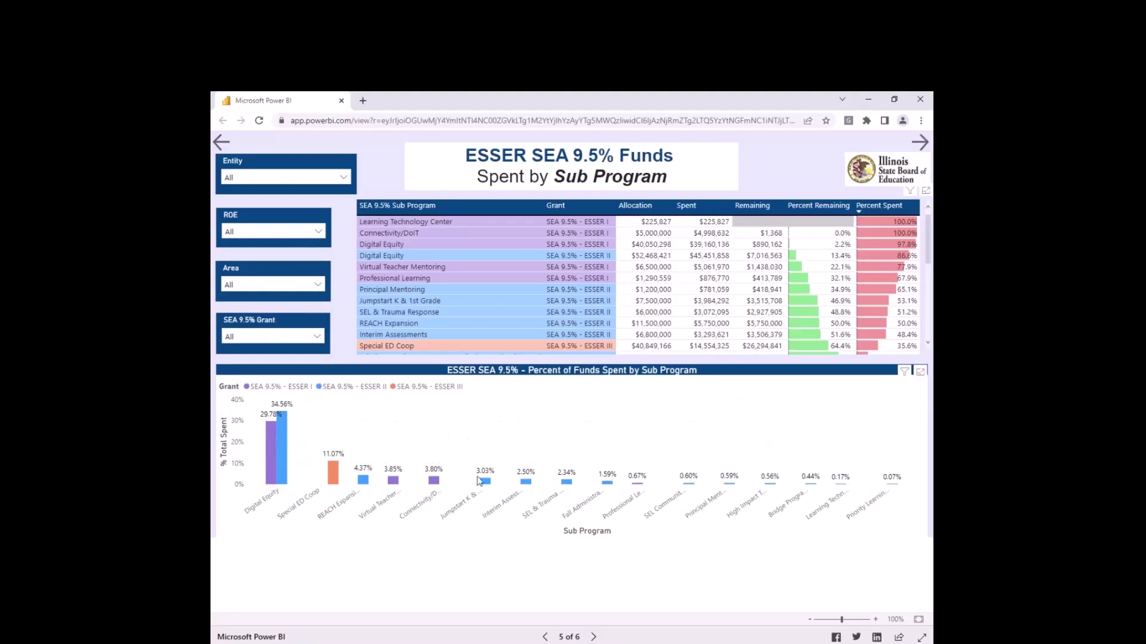
mouse_move(334, 481)
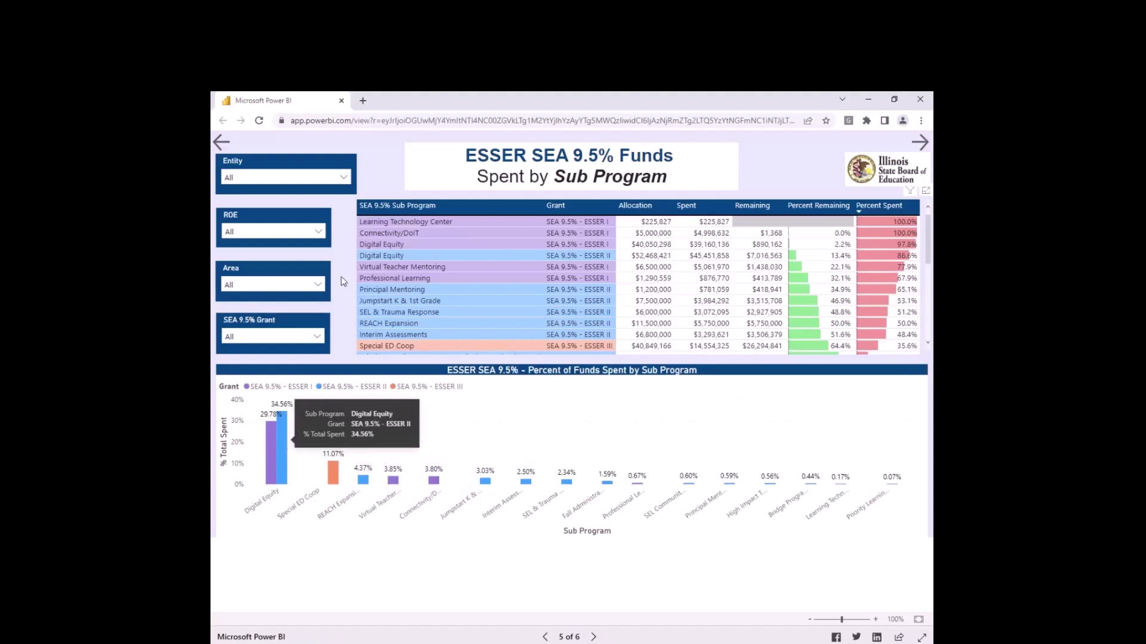
- Filter the Spent by Sub Program page by the entity Abingdon-Avon CUSD 276 and clear that filter again
click(343, 179)
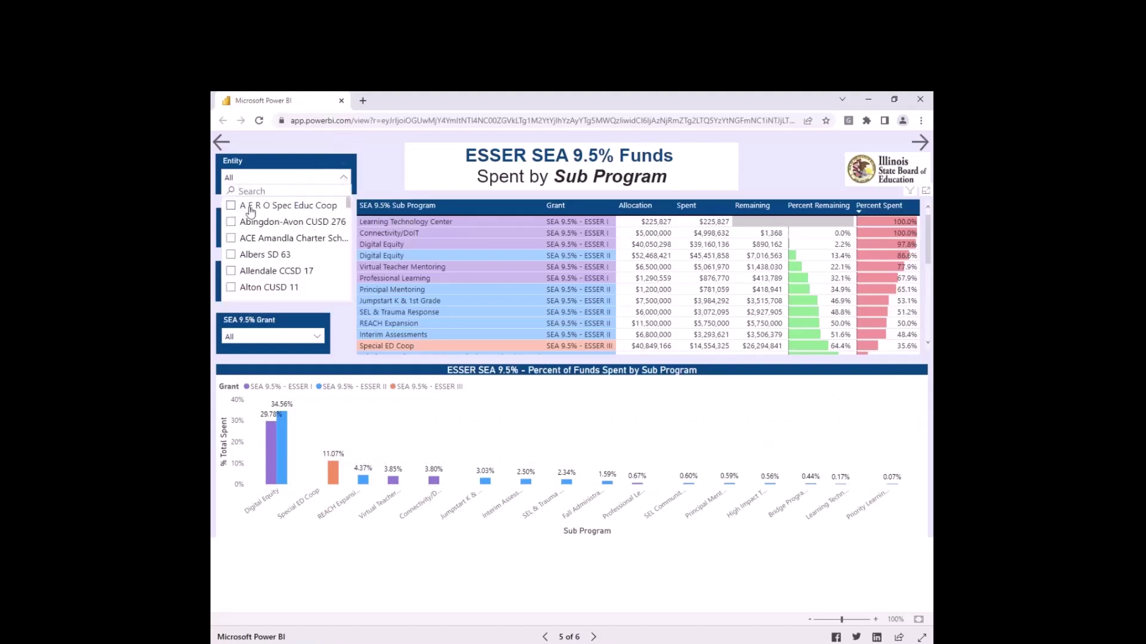
click(231, 222)
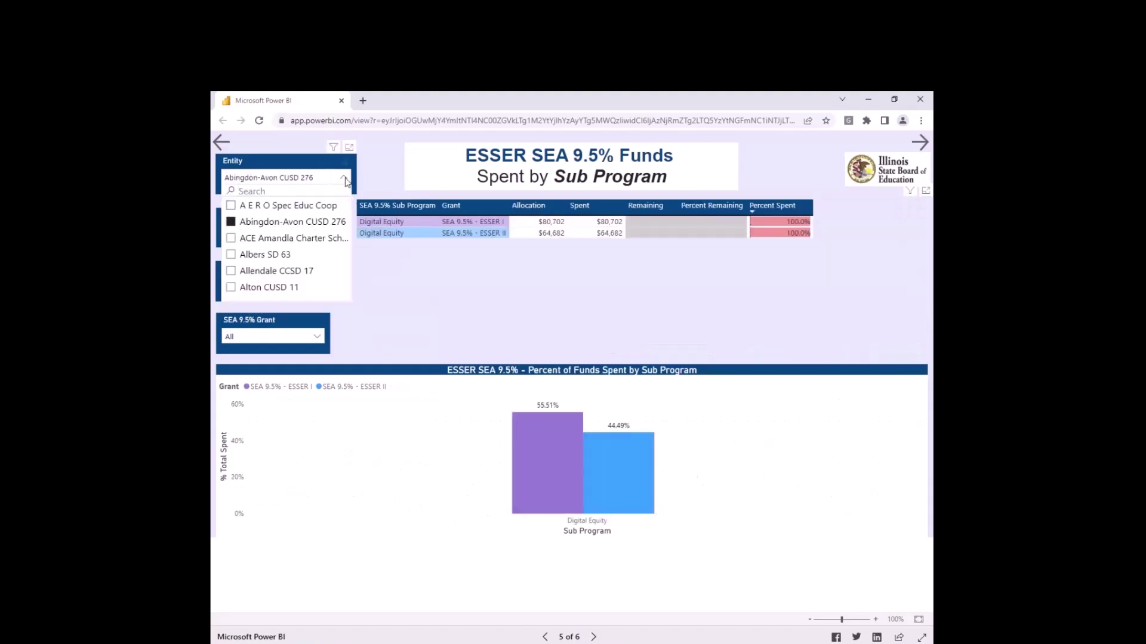
click(345, 179)
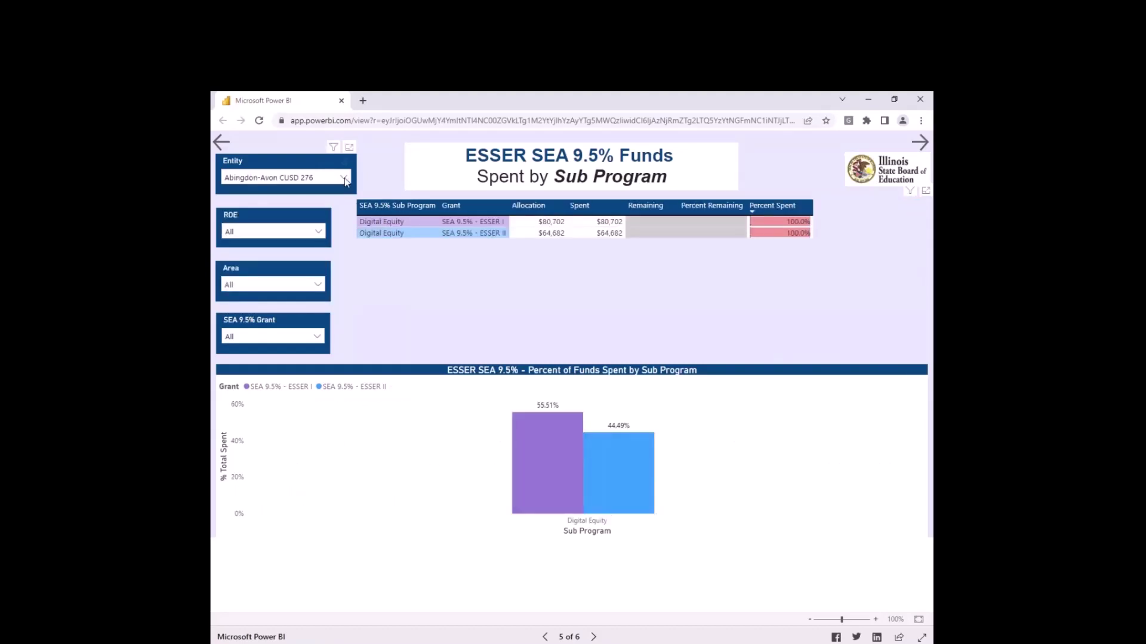
click(345, 177)
click(260, 221)
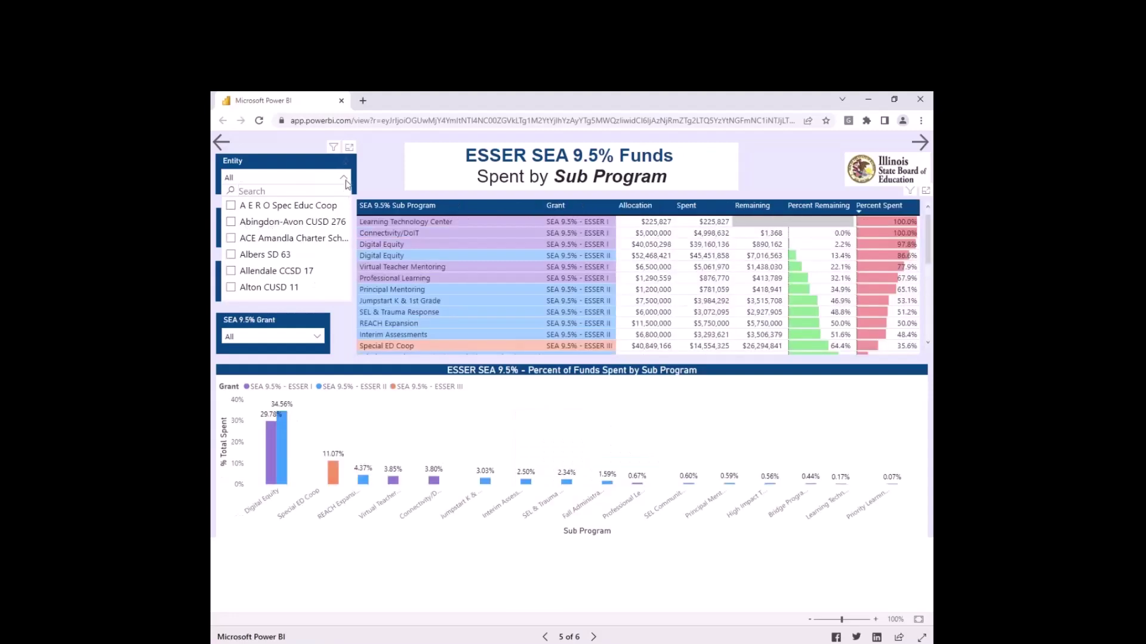
click(341, 147)
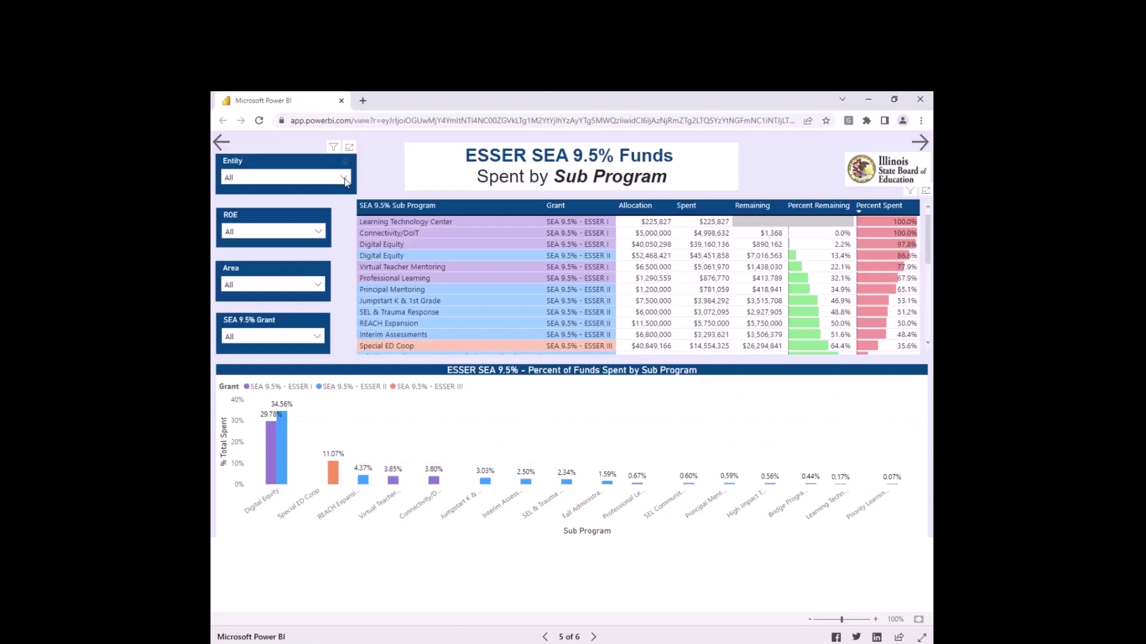
- View the function table on the ESSER SEA 9.5% Funds Spent by Descriptor page and return to the dashboard's Navigation page
click(593, 637)
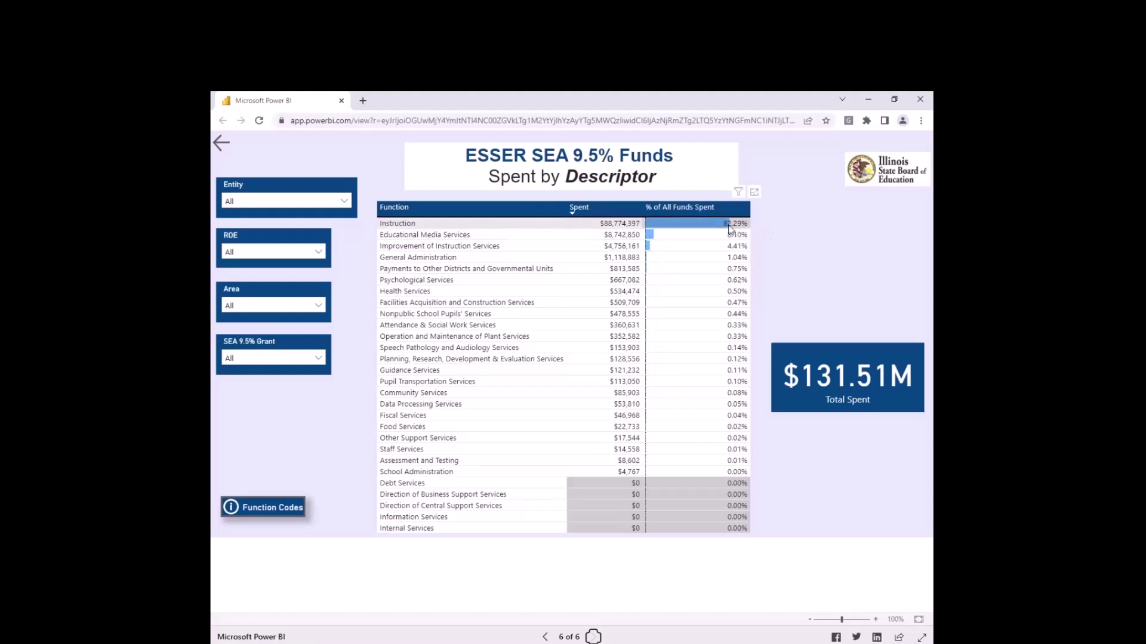
mouse_move(727, 228)
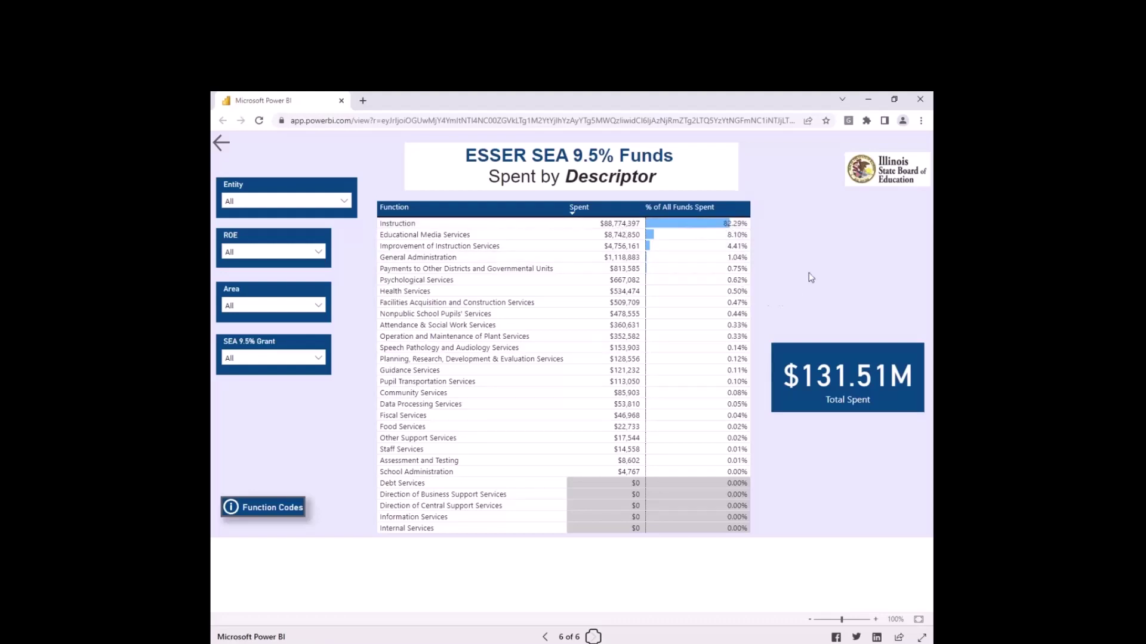
click(568, 637)
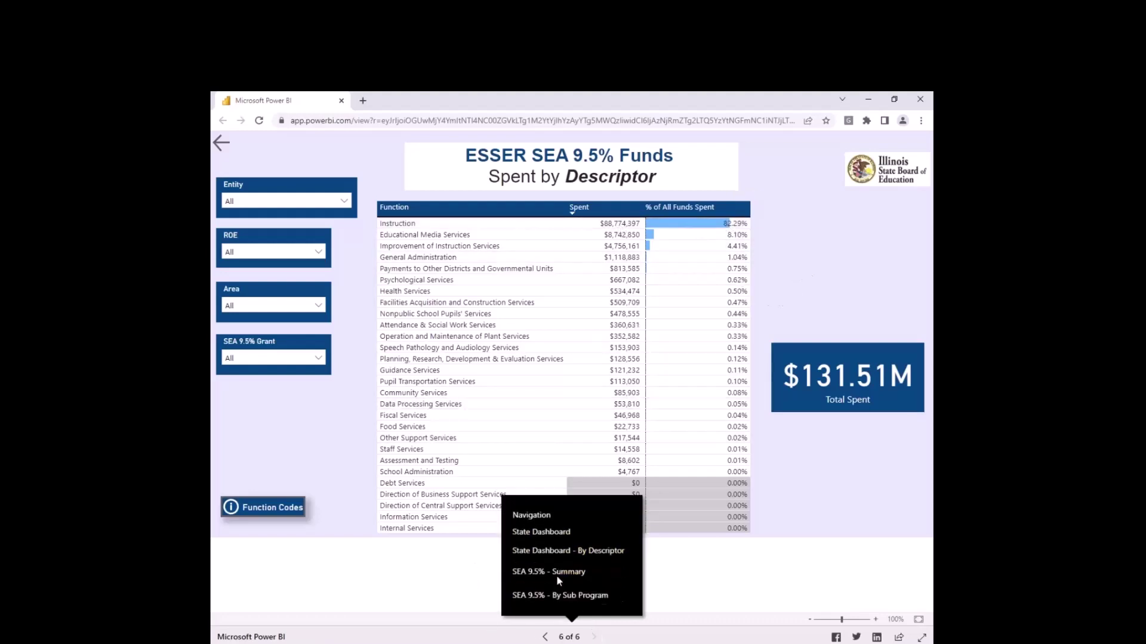
click(540, 517)
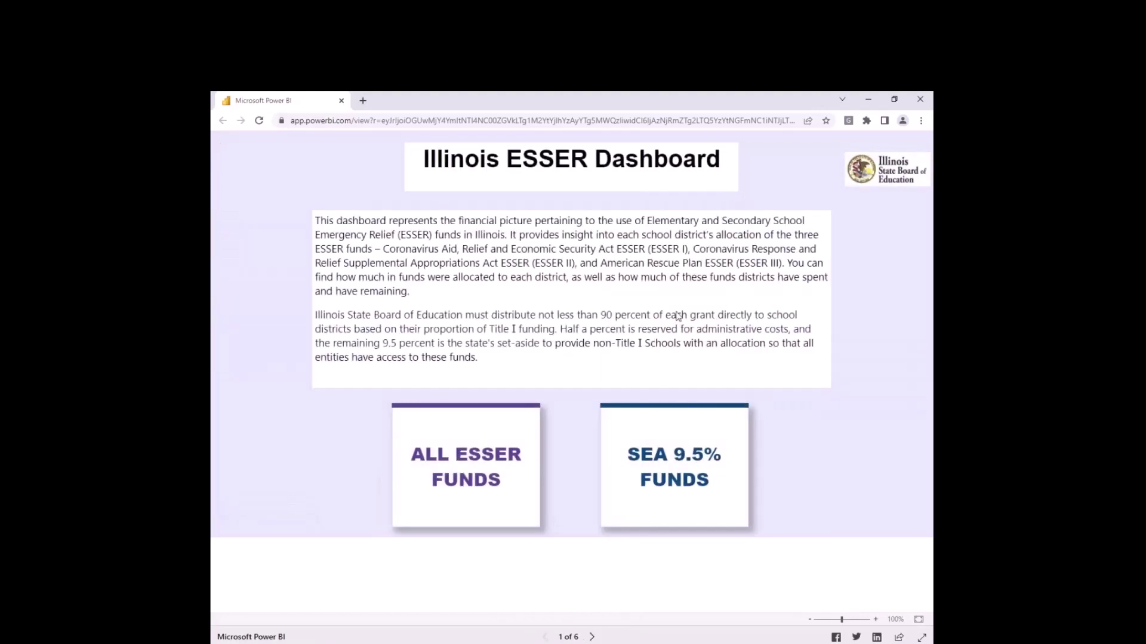